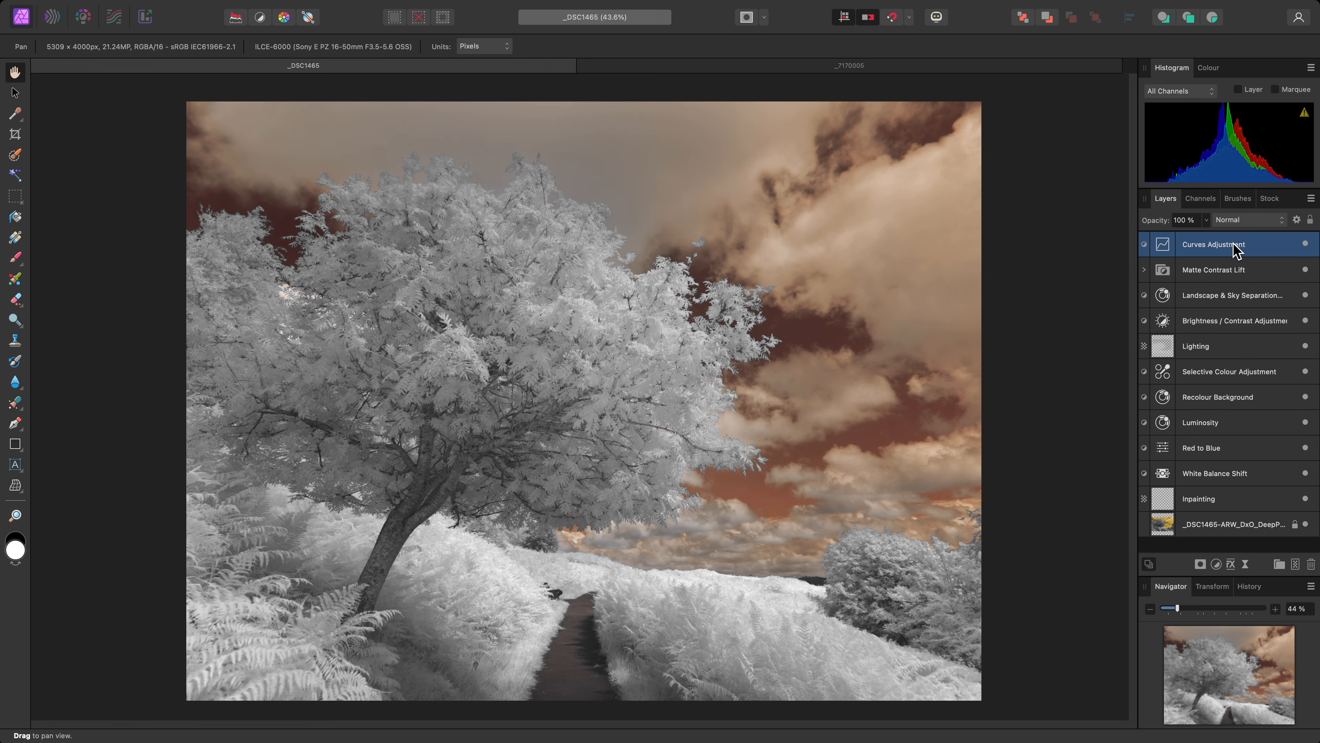
- Add a live Gaussian Blur filter layer above the Curves Adjustment with Preserve Alpha enabled and a radius of 51.6 px
{"action": "mouse_move", "coordinate": [623, 3]}
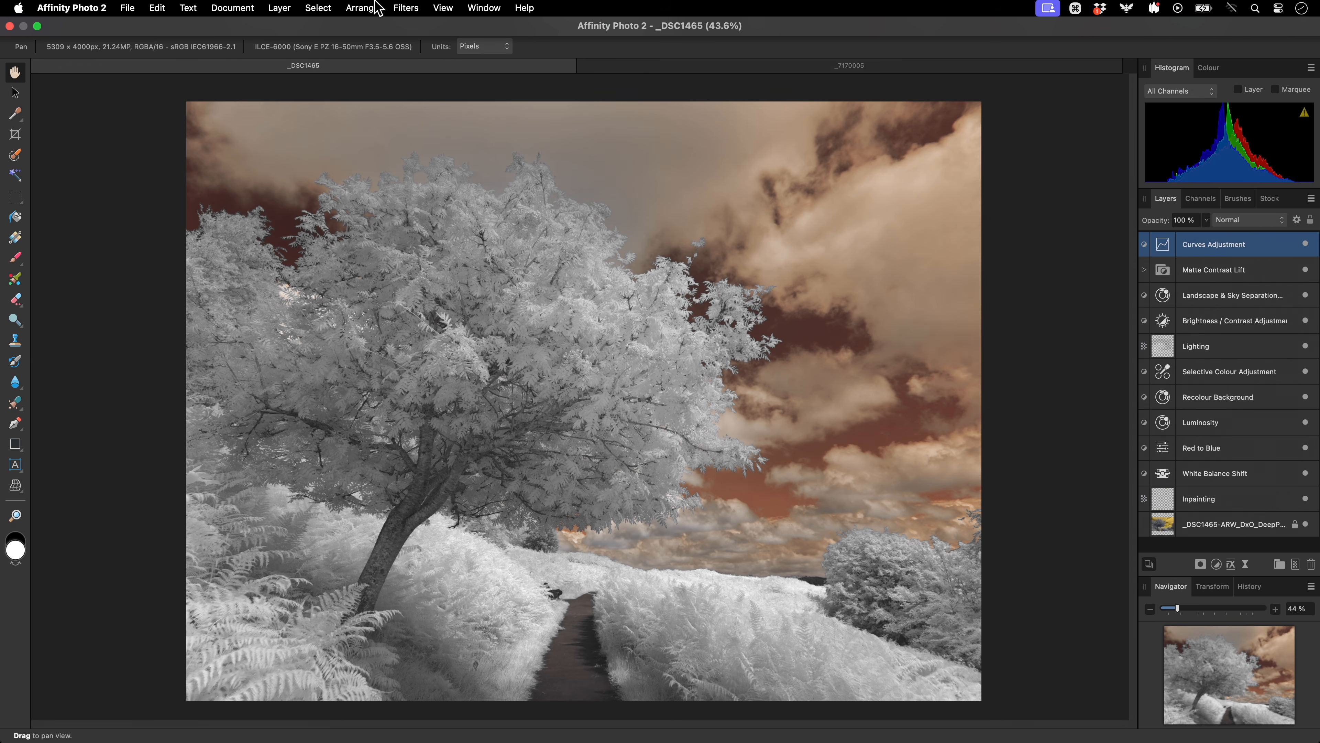
{"action": "left_click", "coordinate": [278, 8]}
{"action": "mouse_move", "coordinate": [430, 203]}
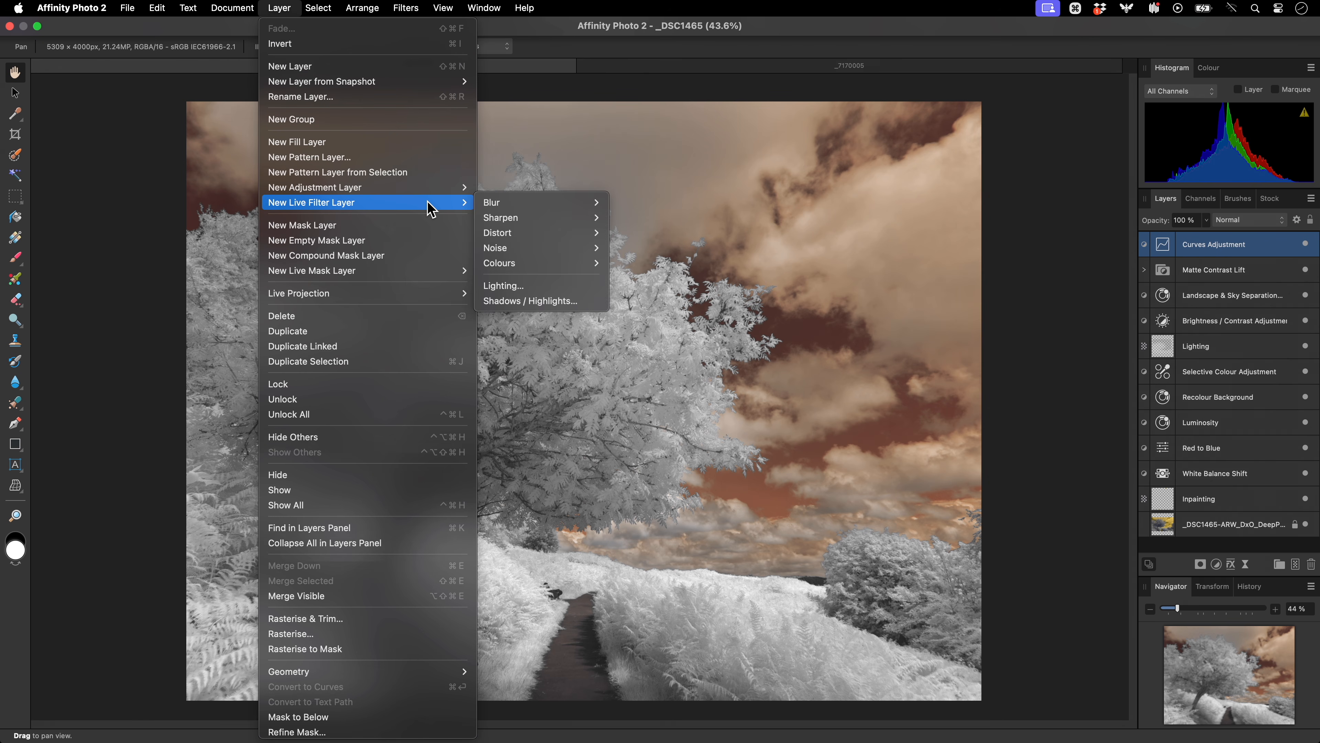
{"action": "mouse_move", "coordinate": [535, 205]}
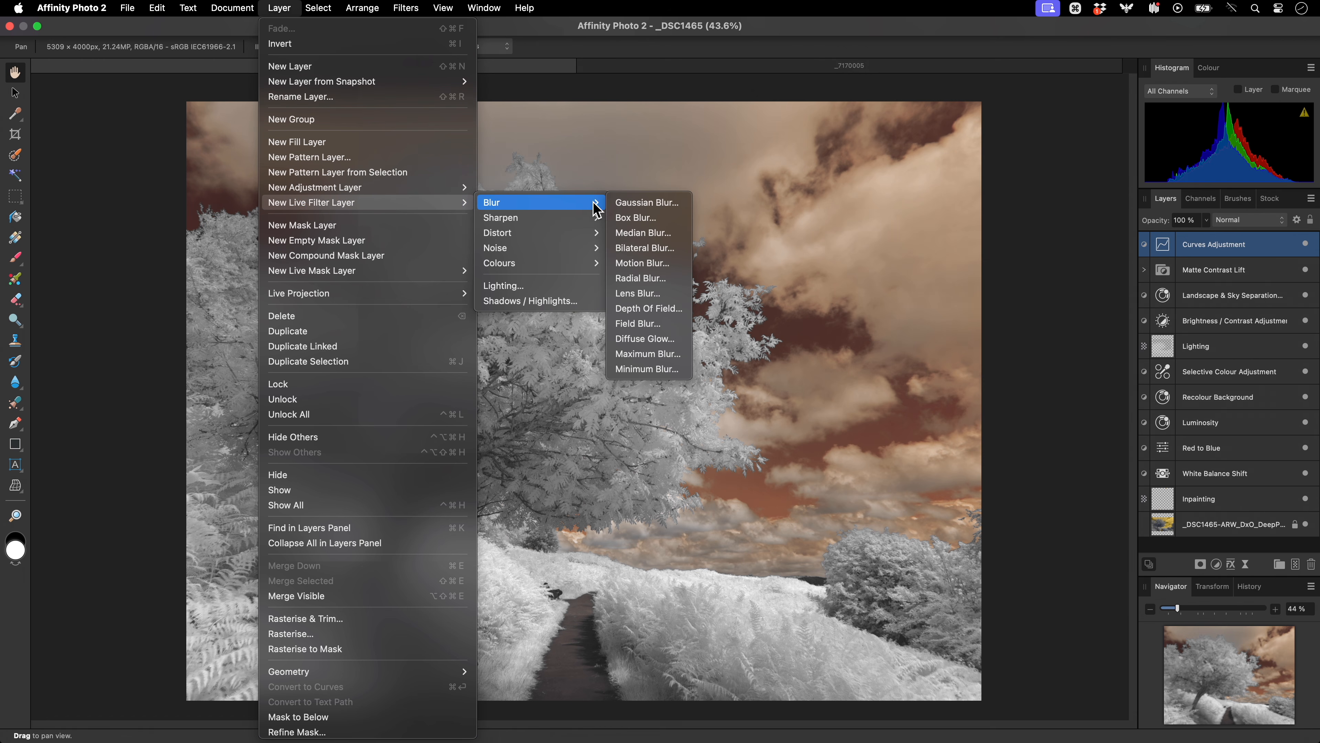
{"action": "left_click", "coordinate": [663, 208]}
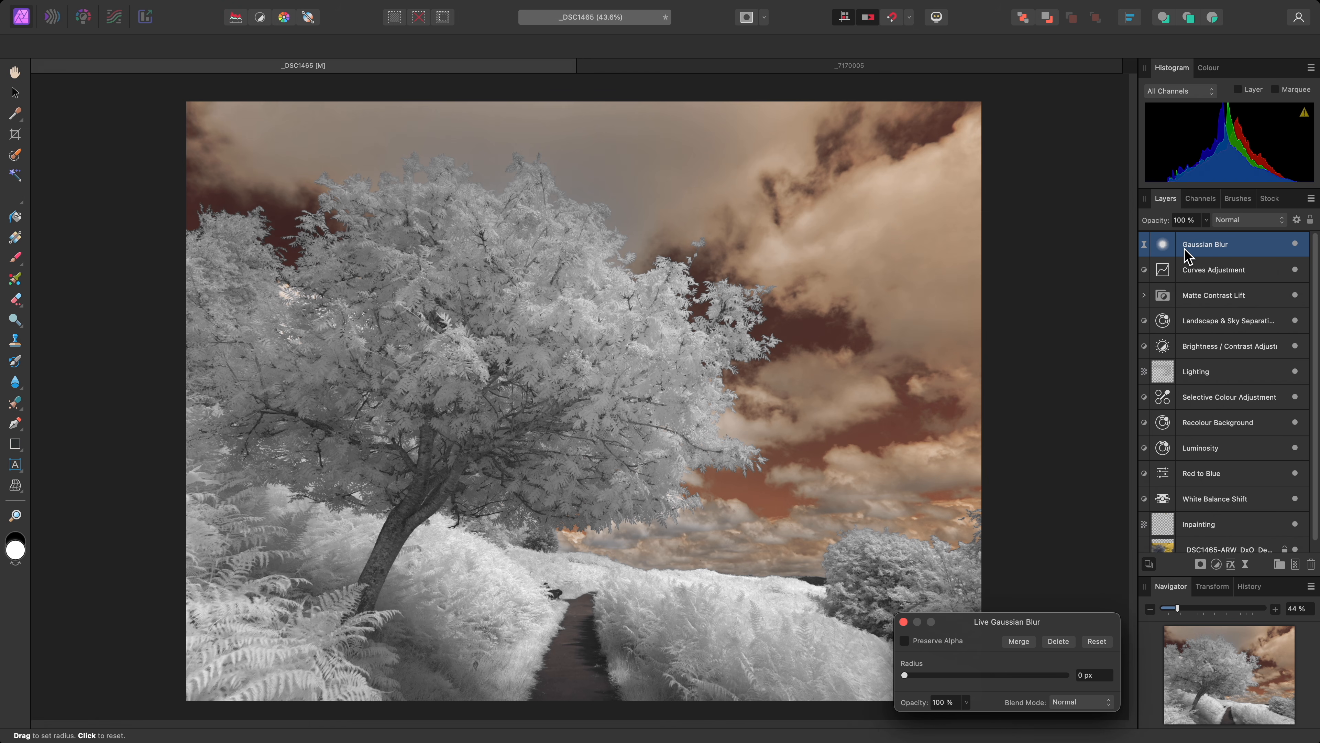
{"action": "left_click", "coordinate": [949, 640]}
{"action": "left_click_drag", "start_coordinate": [942, 669], "coordinate": [1049, 683]}
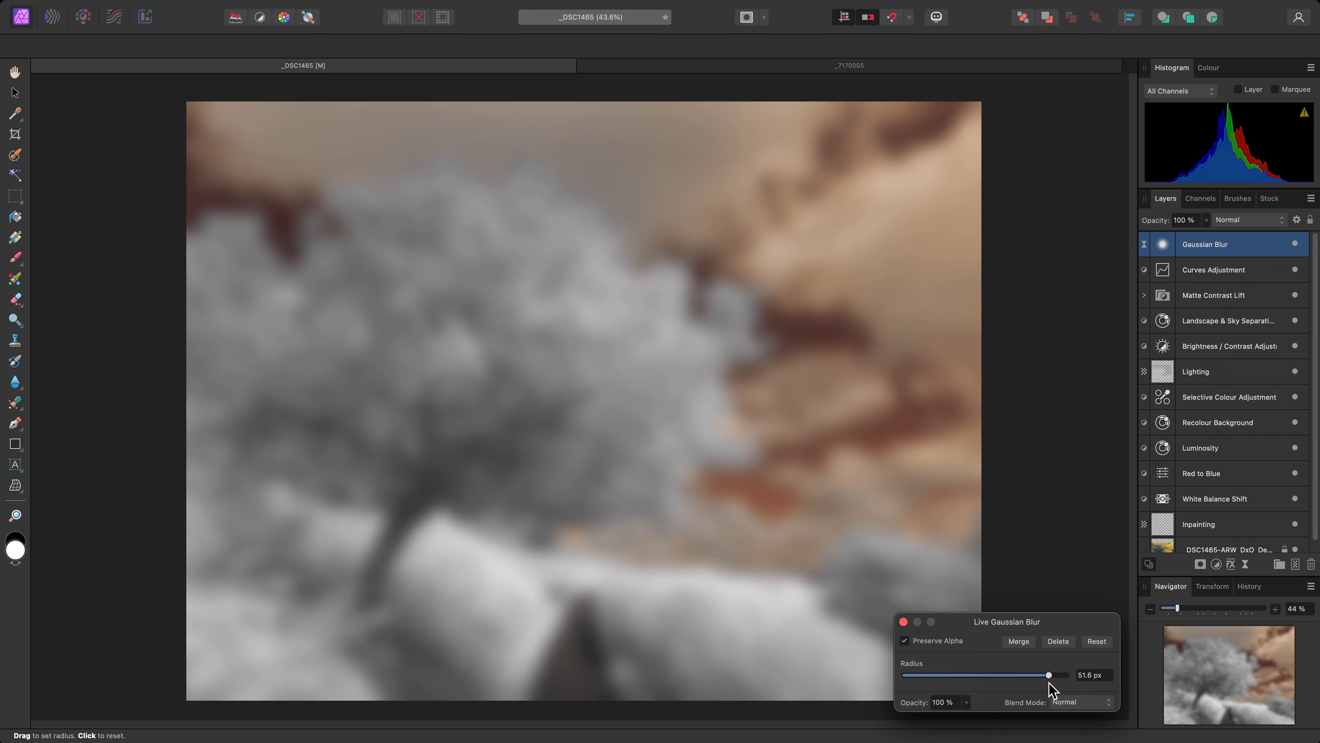
{"action": "left_click", "coordinate": [903, 622]}
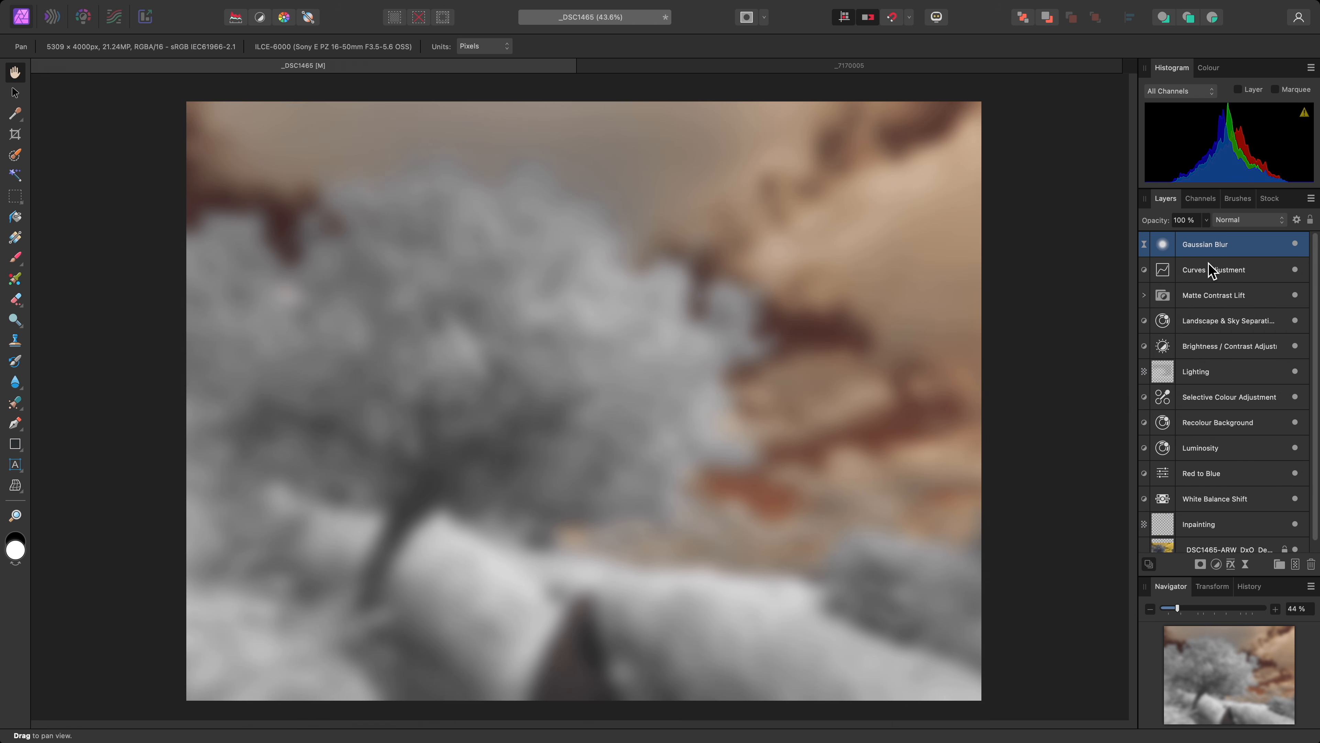
- Set the Gaussian Blur layer to Overlay and ramp its source layer range linearly from 0% at the shadows, comparing with the layer hidden
{"action": "left_click", "coordinate": [1250, 220]}
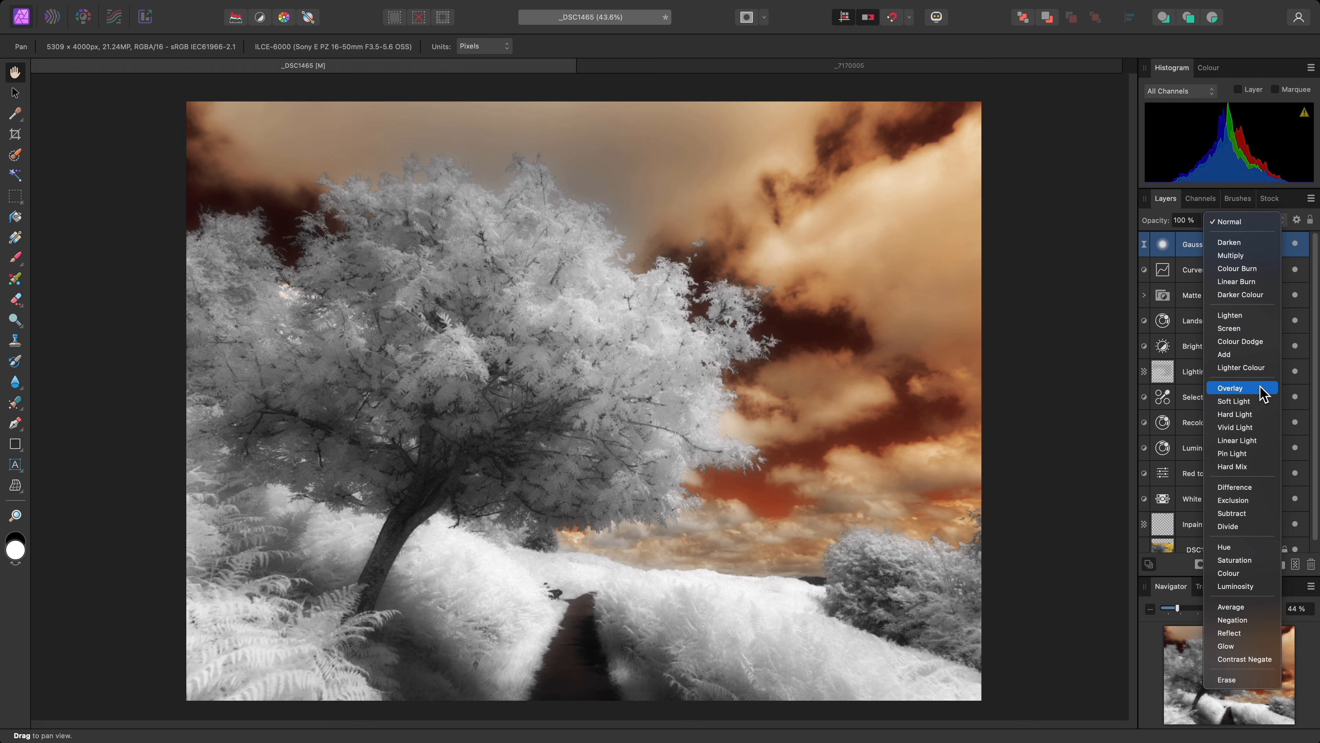
{"action": "left_click", "coordinate": [1261, 394]}
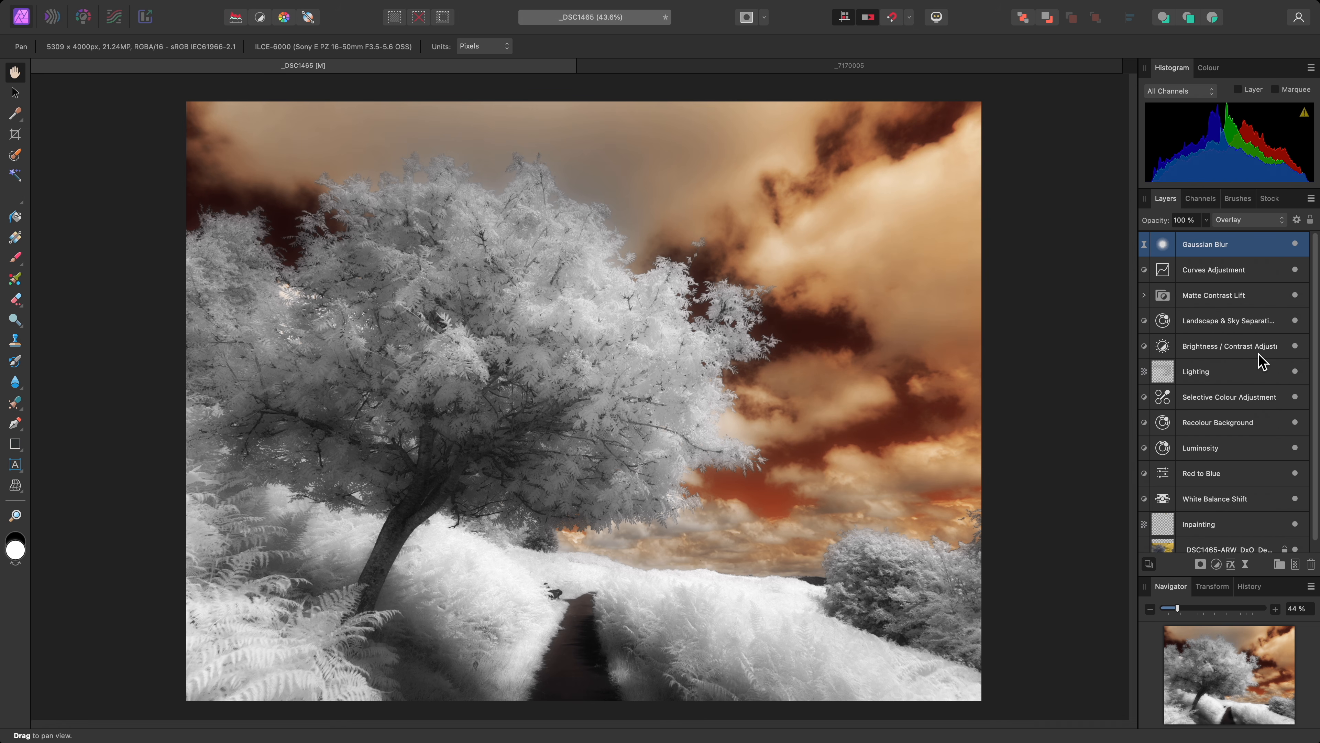
{"action": "left_click", "coordinate": [1297, 227]}
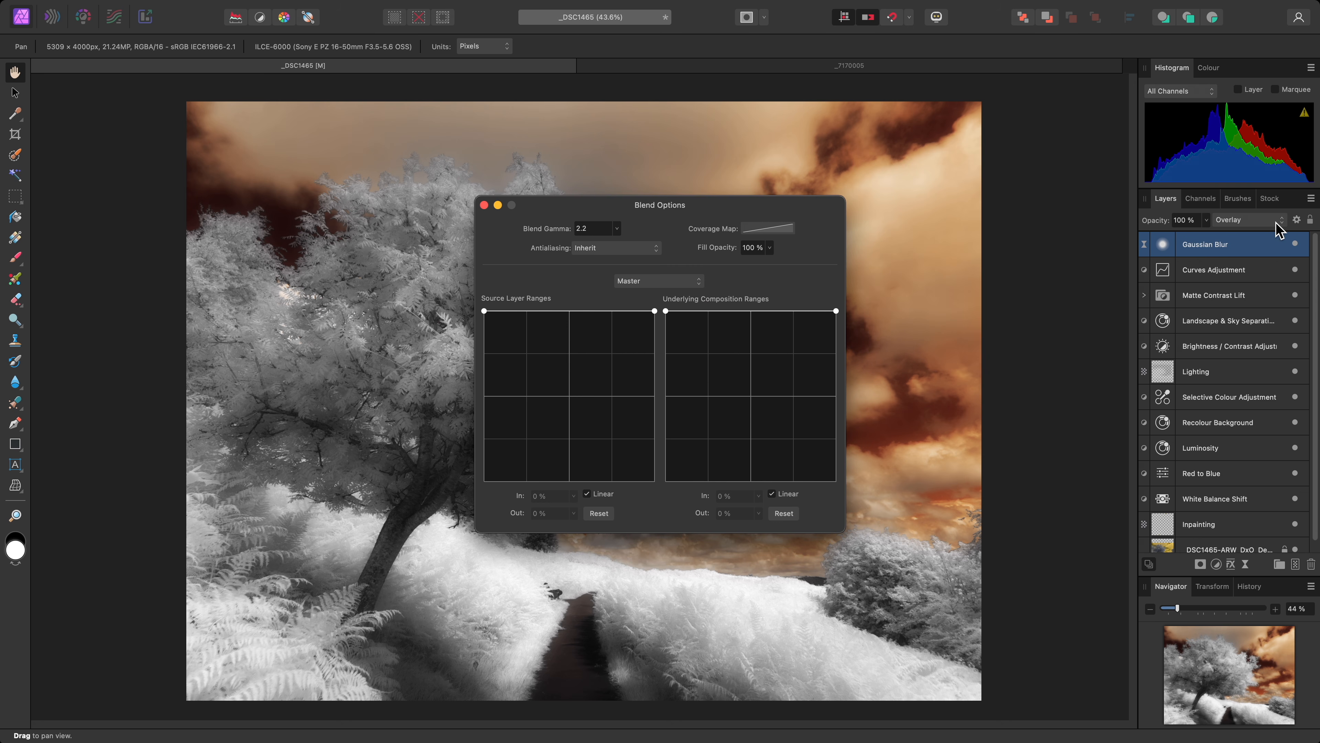
{"action": "left_click_drag", "start_coordinate": [781, 215], "coordinate": [1141, 45]}
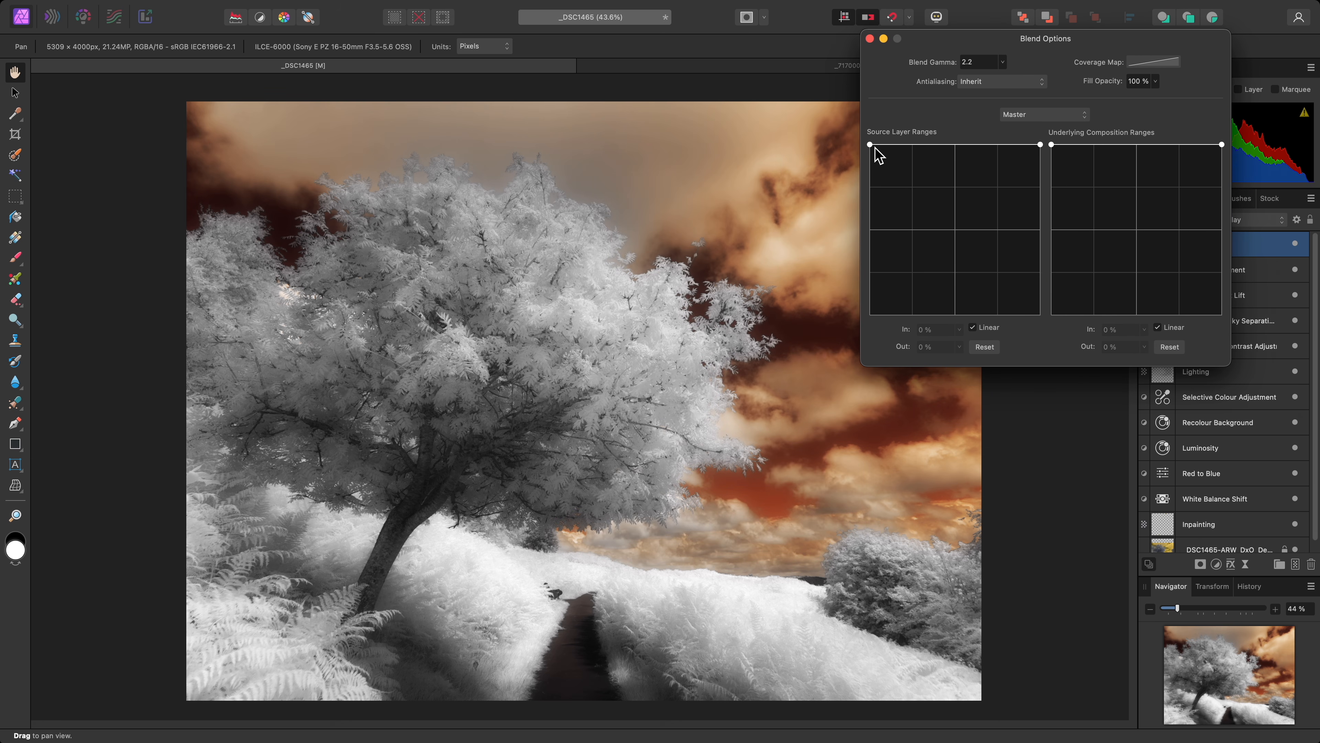
{"action": "left_click_drag", "start_coordinate": [871, 148], "coordinate": [834, 353]}
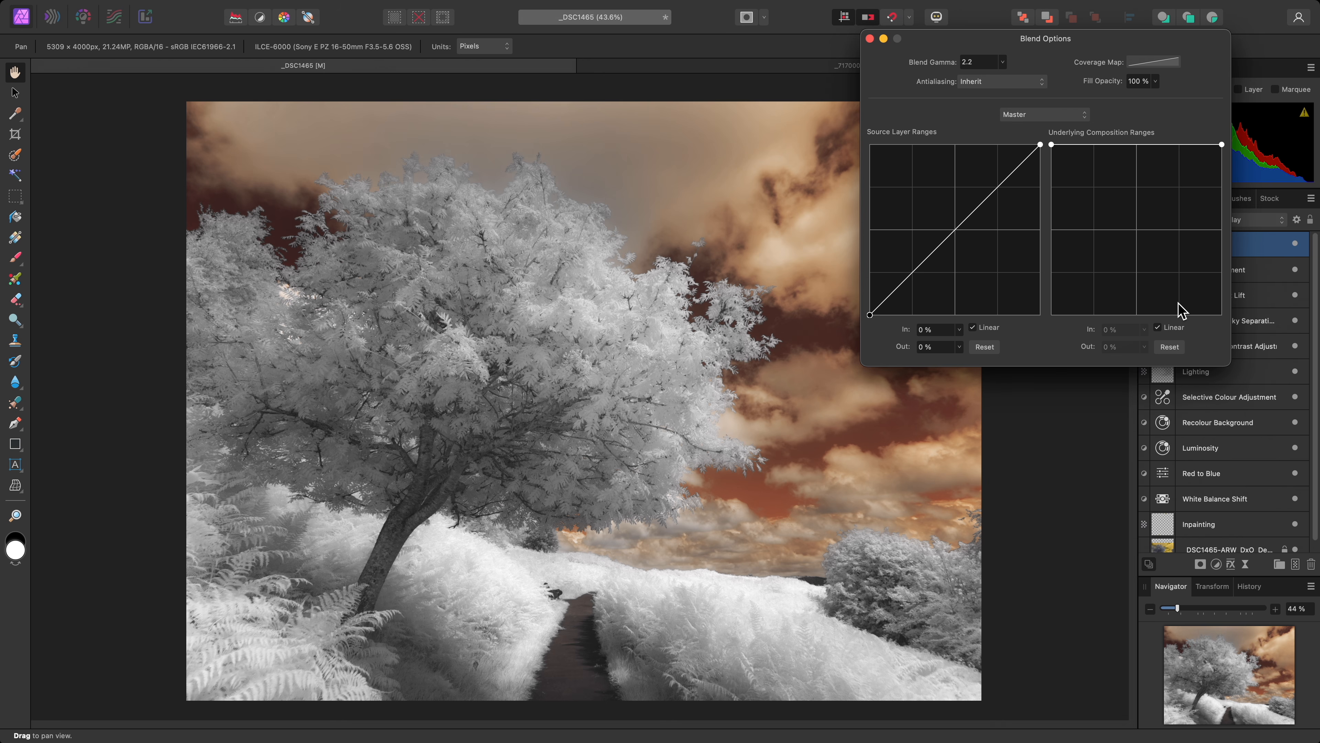
{"action": "left_click", "coordinate": [1295, 244]}
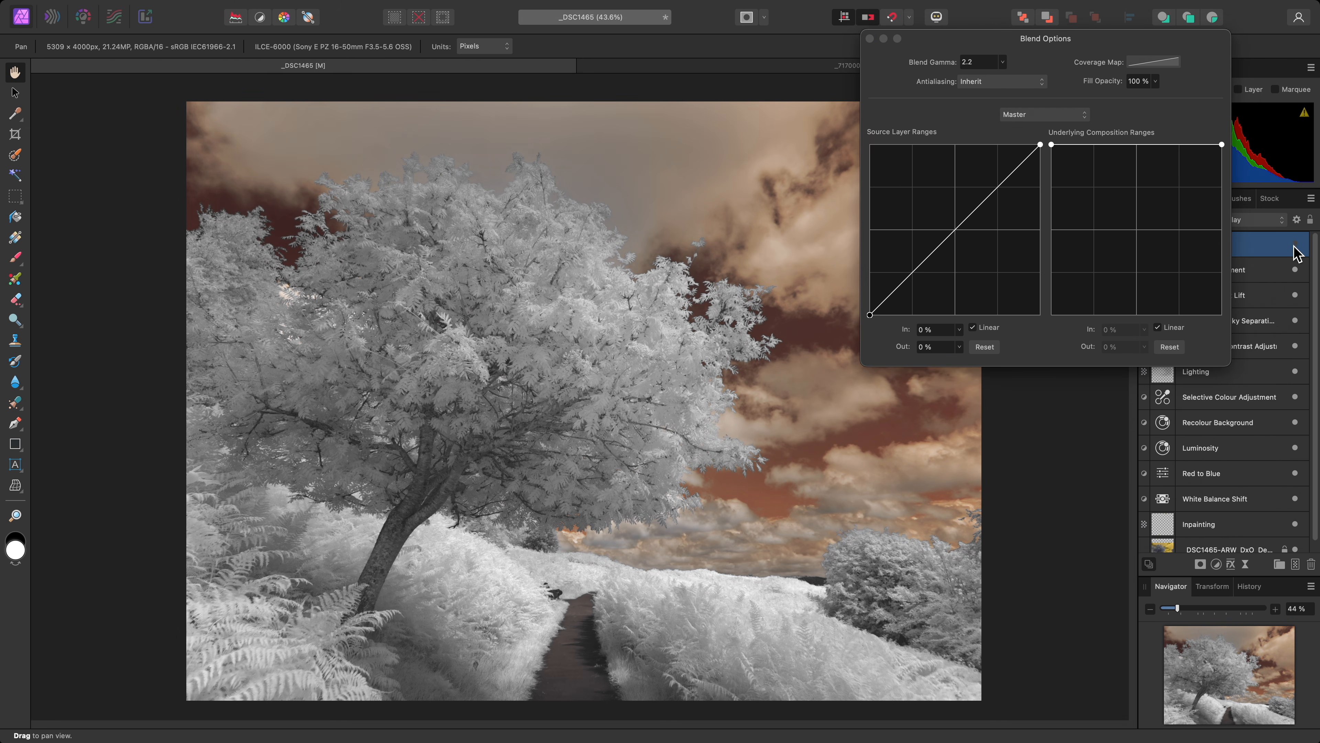
{"action": "left_click", "coordinate": [1295, 243]}
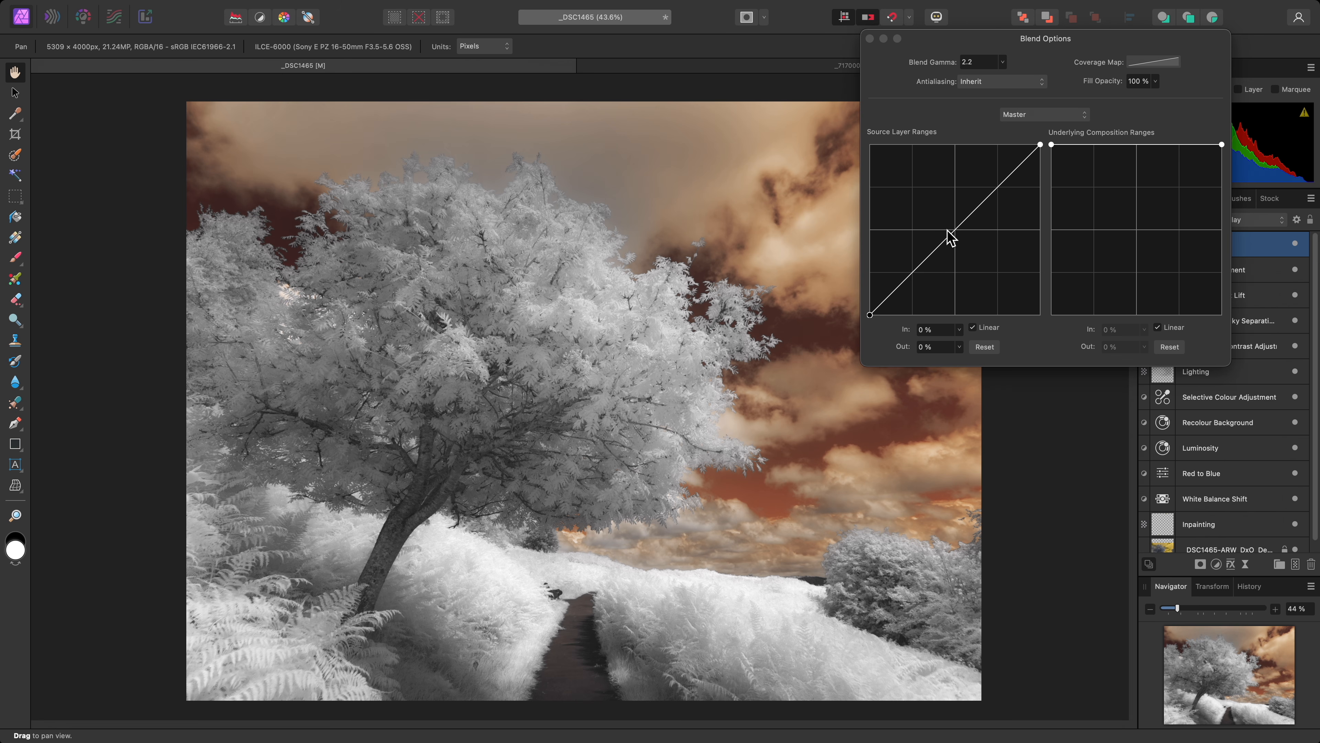
- Make the source layer range curve non-linear, with a low point near the shadows and a midpoint at 50% in, 75% out
{"action": "left_click", "coordinate": [973, 328]}
{"action": "left_click_drag", "start_coordinate": [918, 273], "coordinate": [888, 312]}
{"action": "left_click_drag", "start_coordinate": [941, 270], "coordinate": [955, 188]}
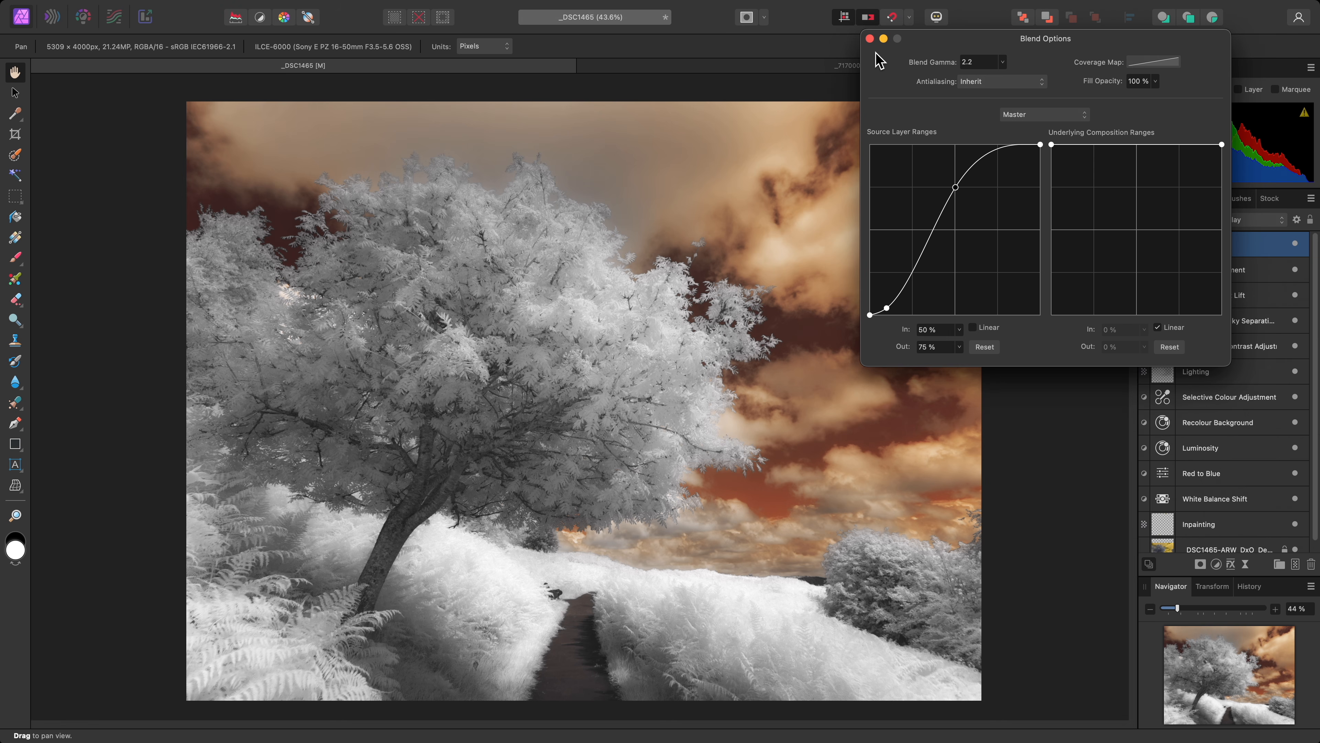
{"action": "left_click", "coordinate": [869, 38]}
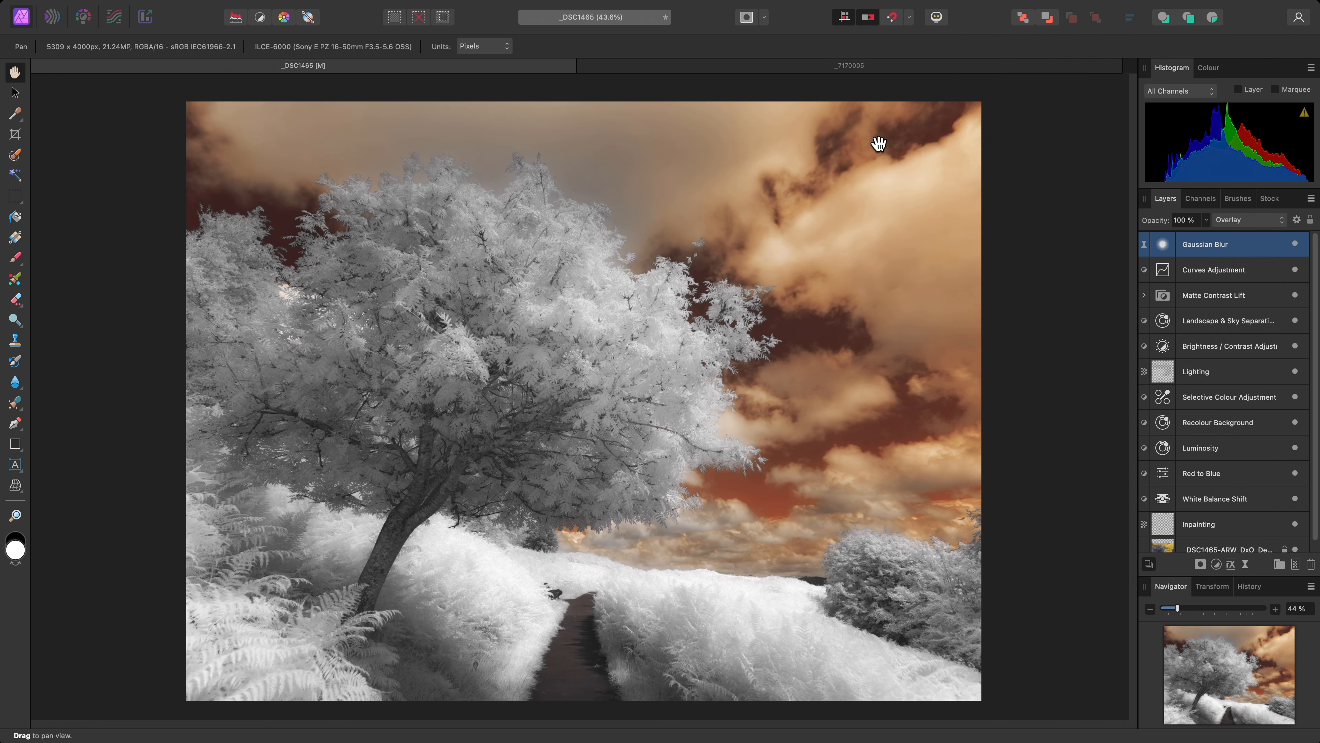
- Set the Gaussian Blur layer's blend mode to Screen and its opacity to 50%
{"action": "left_click", "coordinate": [1263, 221]}
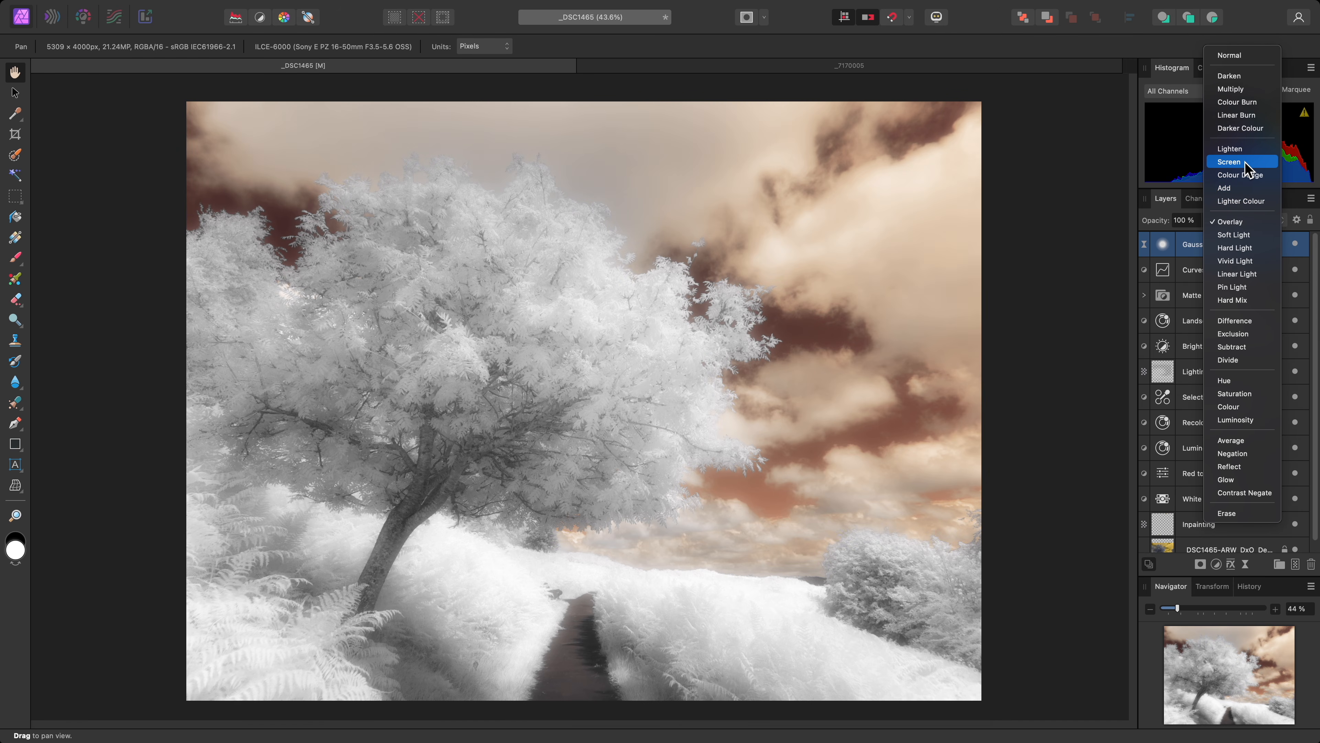
{"action": "left_click", "coordinate": [1246, 164]}
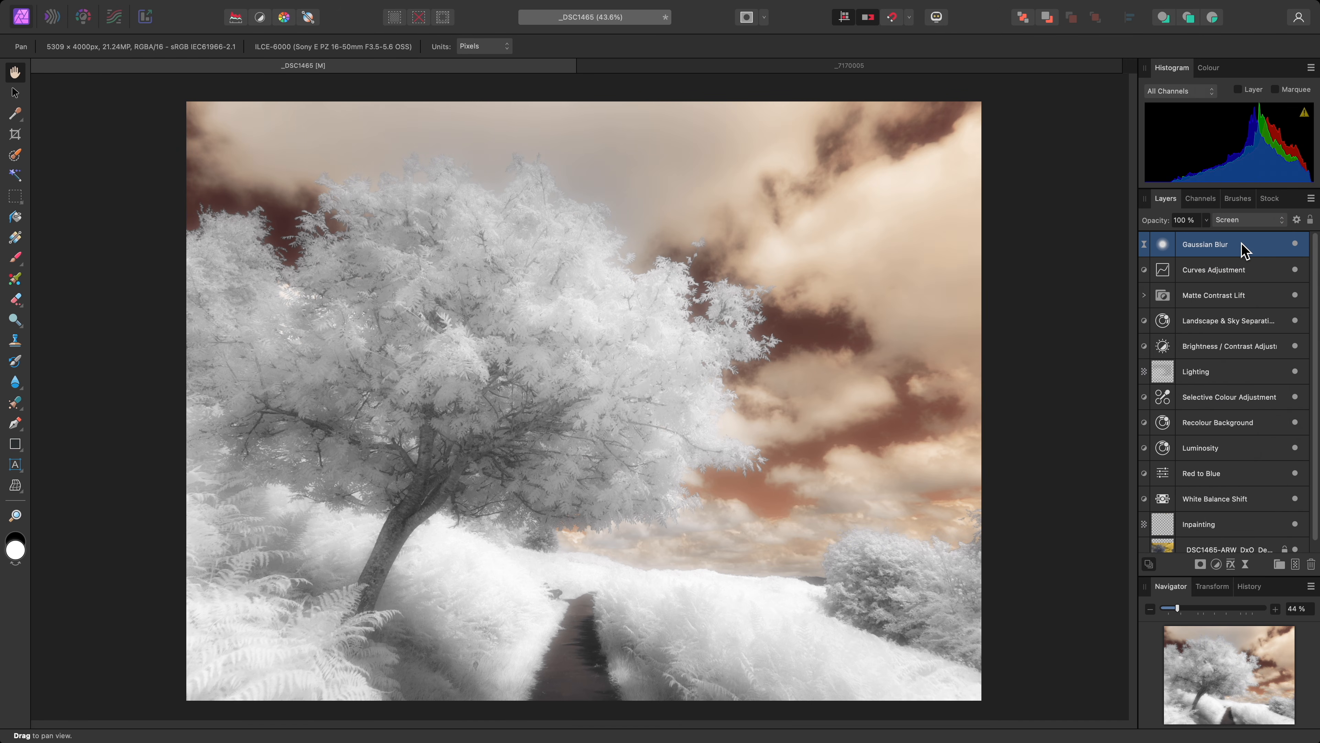
{"action": "left_click", "coordinate": [1206, 220]}
{"action": "left_click_drag", "start_coordinate": [1211, 234], "coordinate": [1150, 243]}
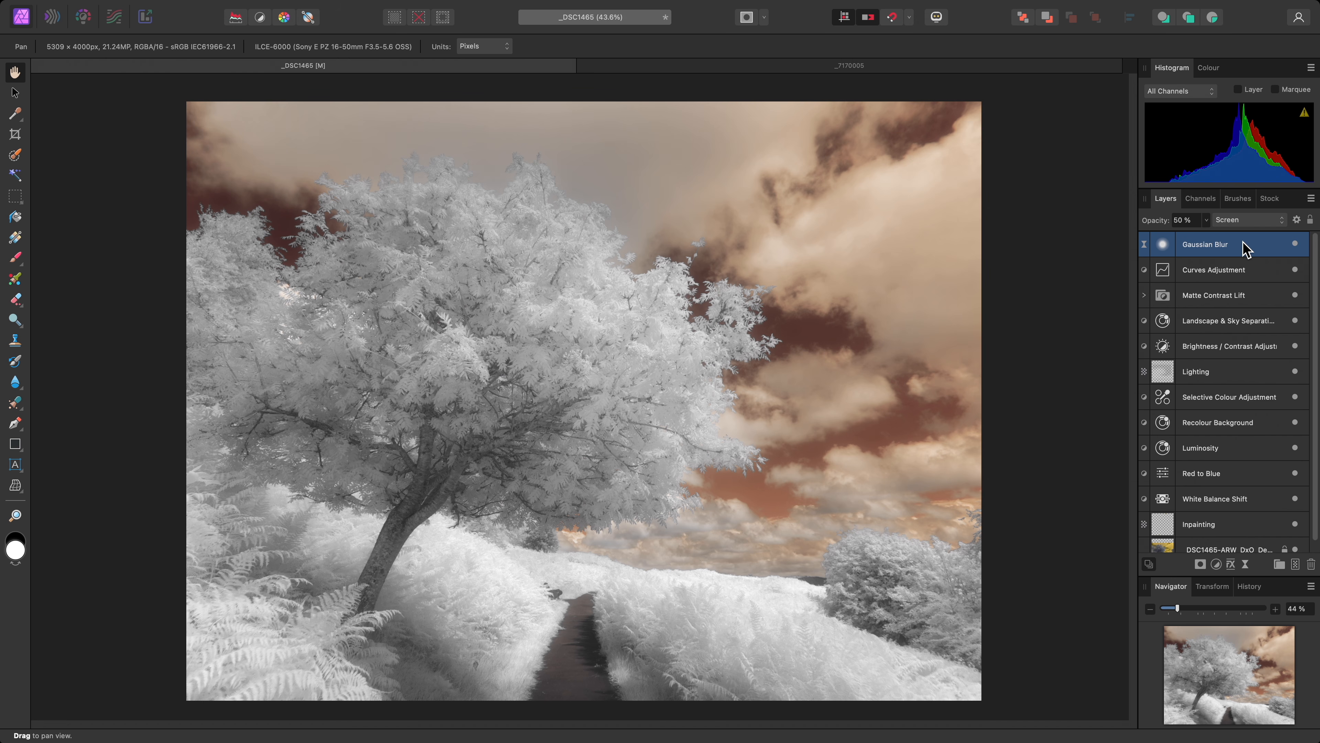
- Try the Gaussian Blur layer directly above the Inpainting layer, and return it to the top of the layer stack
{"action": "left_click_drag", "start_coordinate": [1243, 253], "coordinate": [1228, 514]}
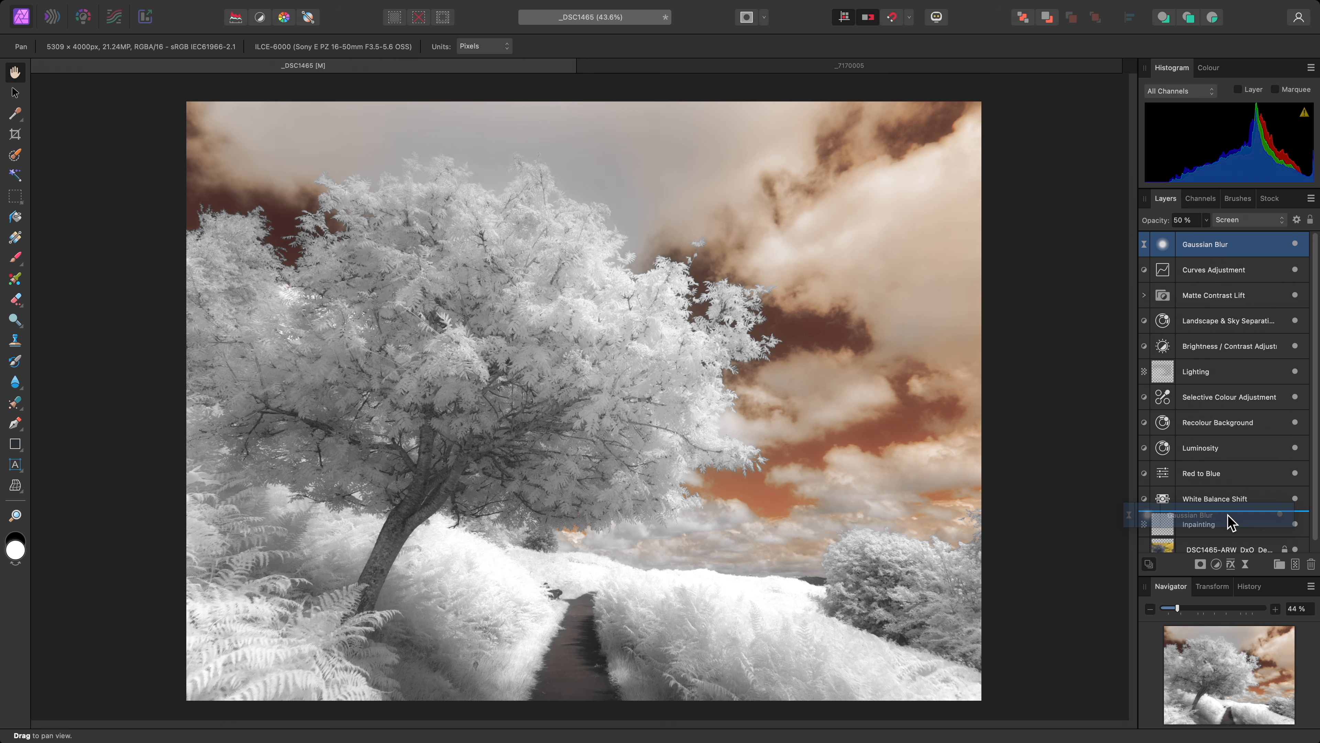
{"action": "left_click_drag", "start_coordinate": [1231, 522], "coordinate": [1231, 521]}
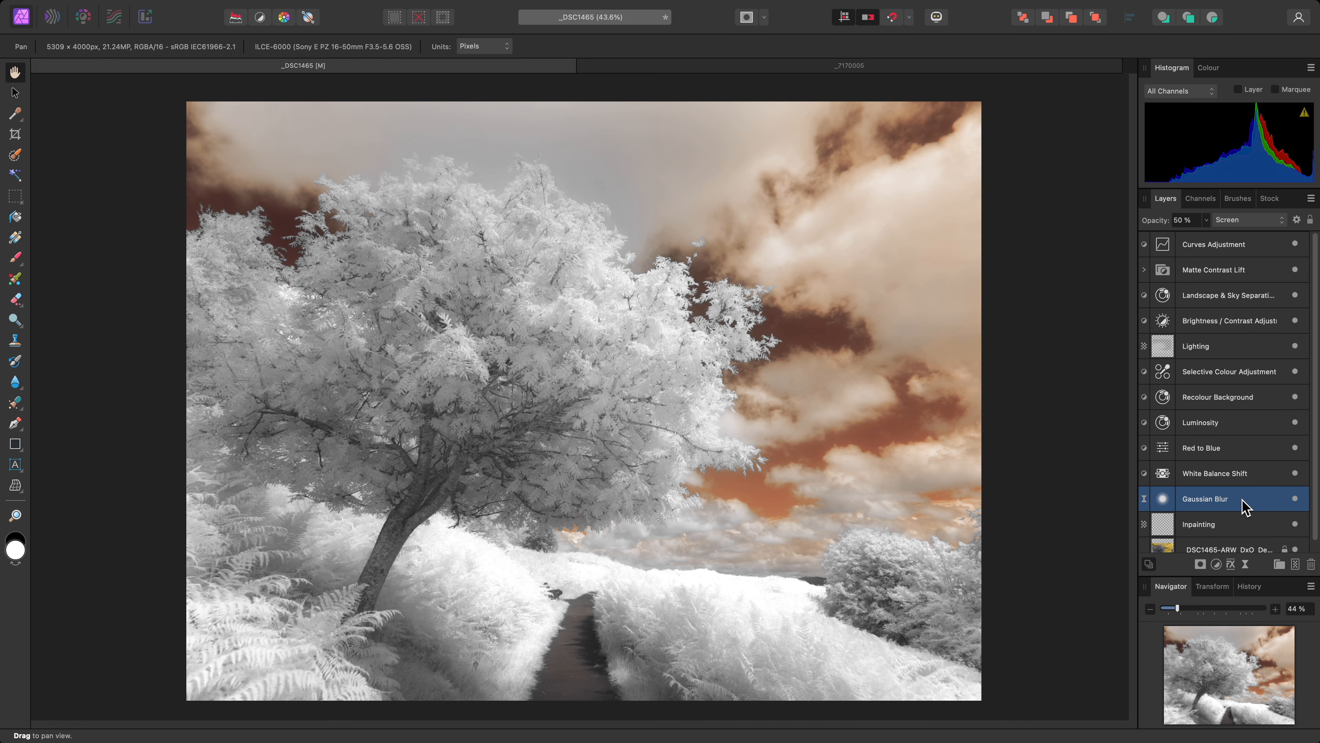
{"action": "left_click_drag", "start_coordinate": [1241, 504], "coordinate": [1229, 242]}
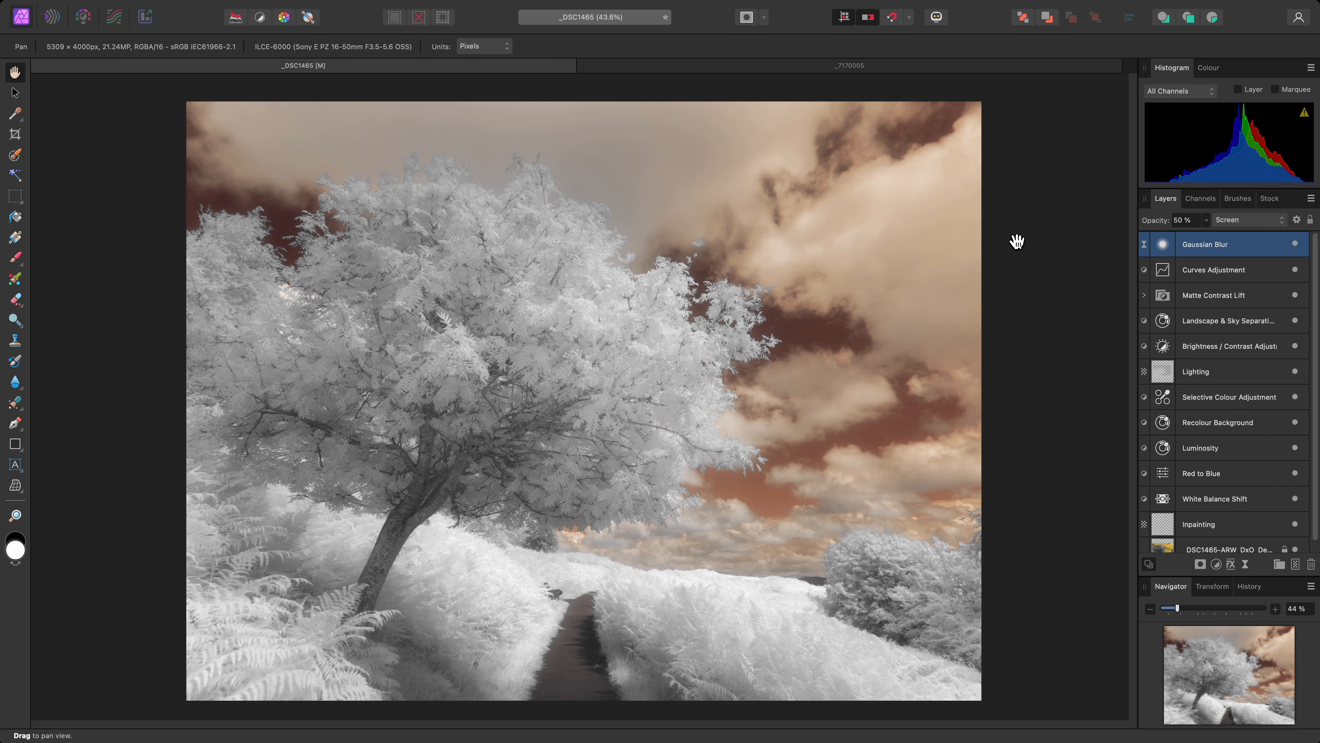
- Switch to the _7170005 waterfall photo and add a live Diffuse Glow filter layer above the Colour Balance Adjustment
{"action": "left_click", "coordinate": [945, 68]}
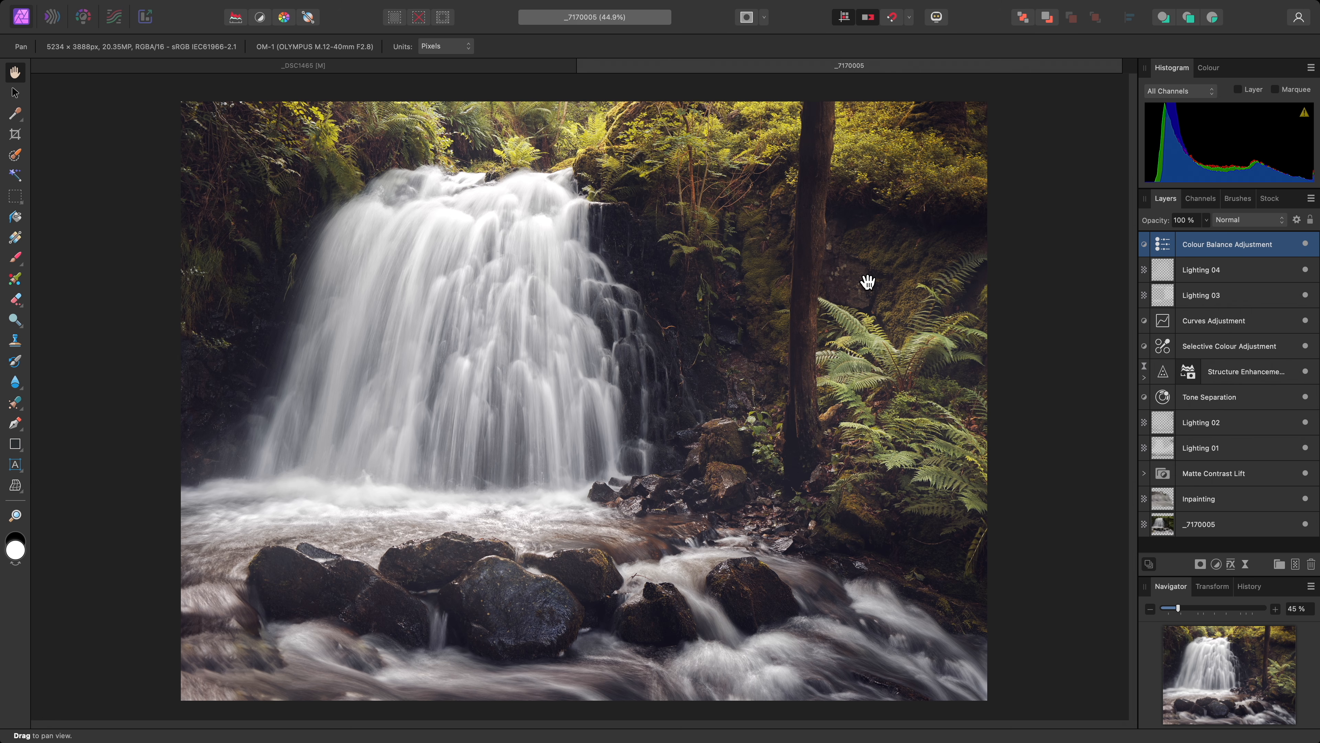
{"action": "left_click", "coordinate": [279, 8]}
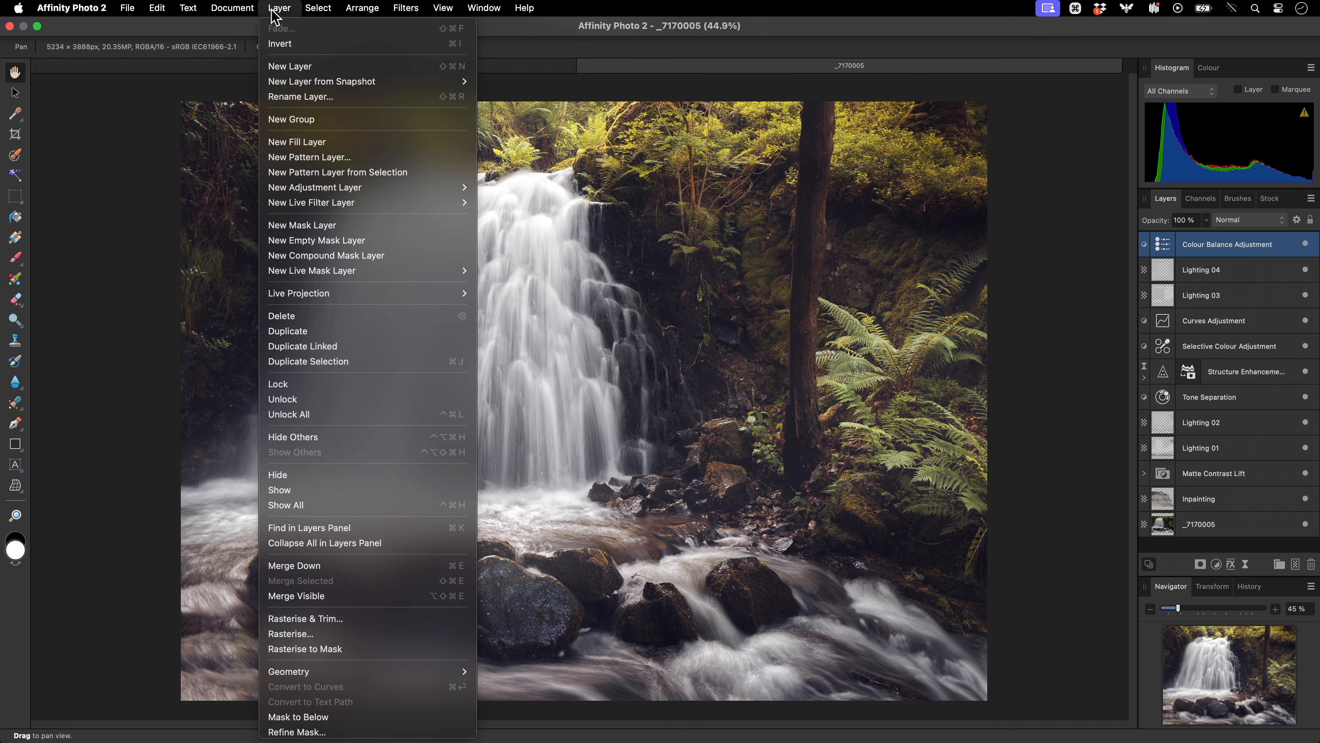
{"action": "mouse_move", "coordinate": [413, 204]}
{"action": "mouse_move", "coordinate": [524, 207]}
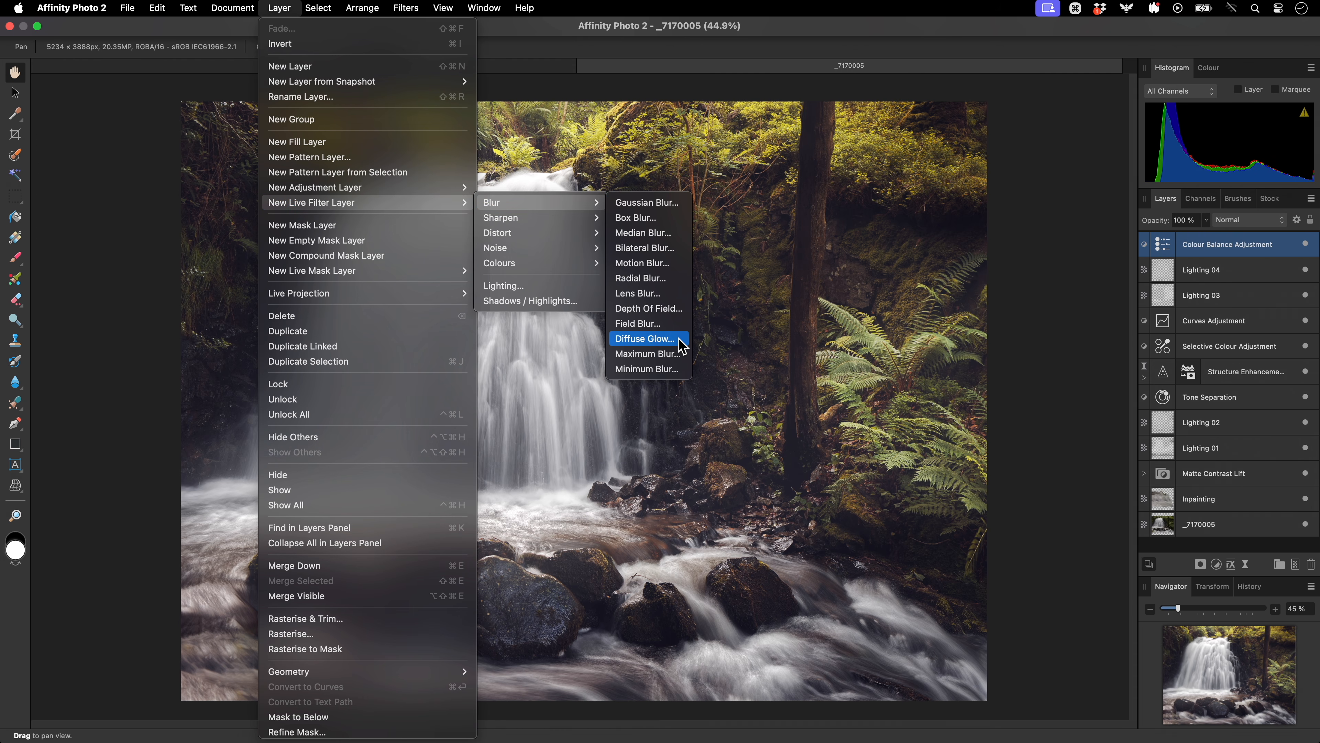
{"action": "left_click", "coordinate": [645, 338]}
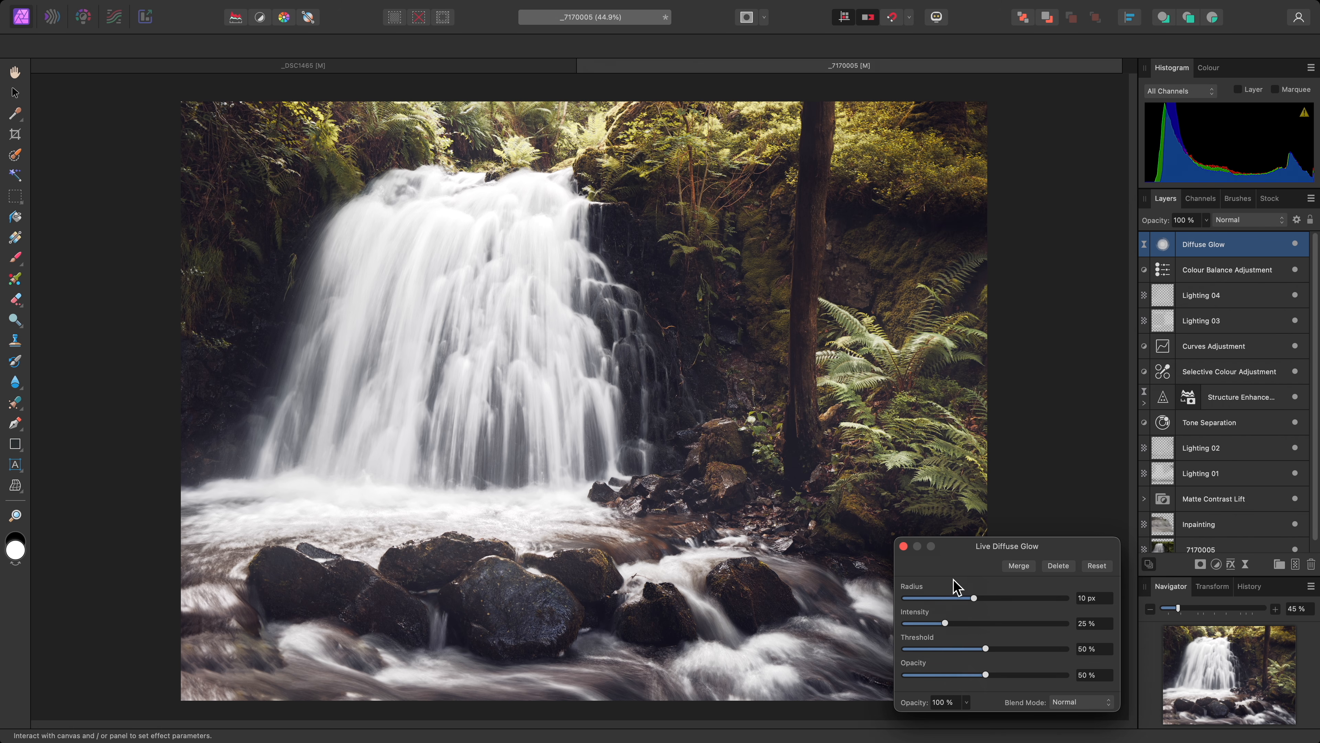
- Set the Diffuse Glow's radius to 100 px, intensity to 10%, threshold to 33% and glow opacity to 36%
{"action": "left_click_drag", "start_coordinate": [979, 606], "coordinate": [1082, 620]}
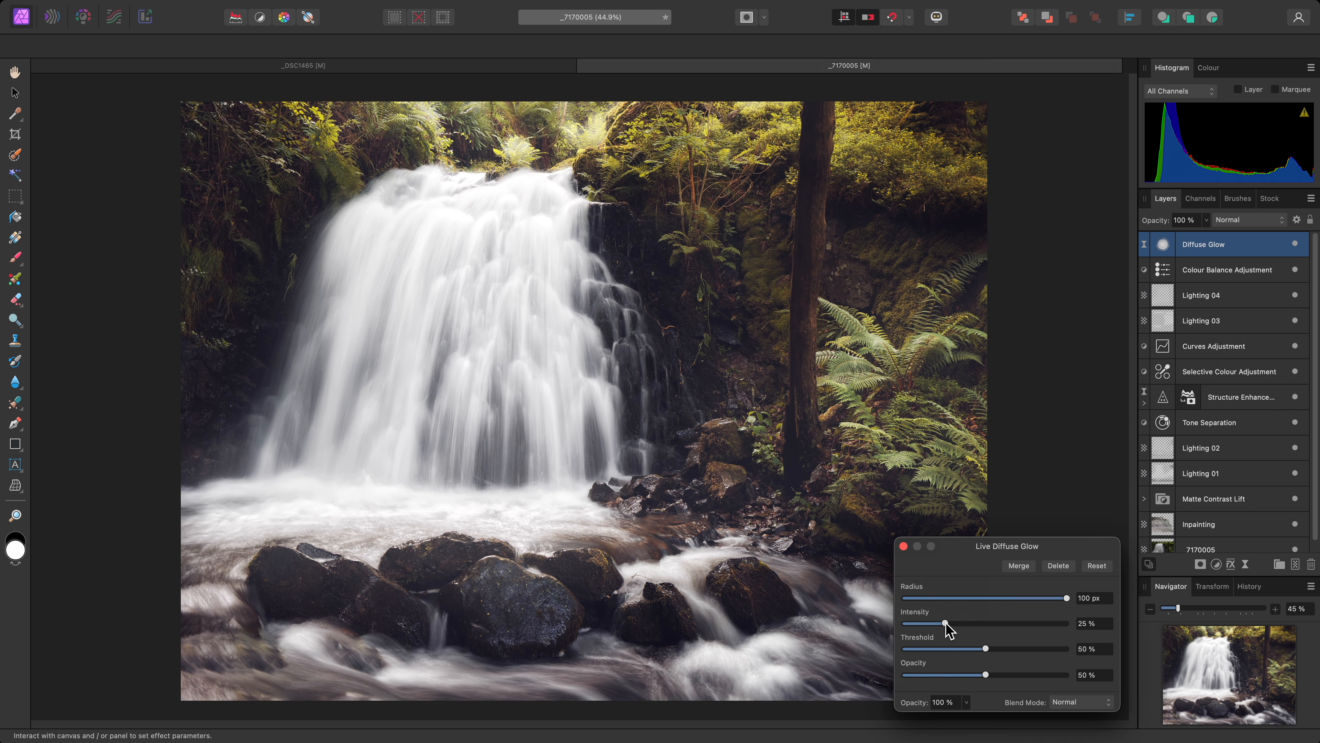
{"action": "left_click_drag", "start_coordinate": [946, 624], "coordinate": [921, 624]}
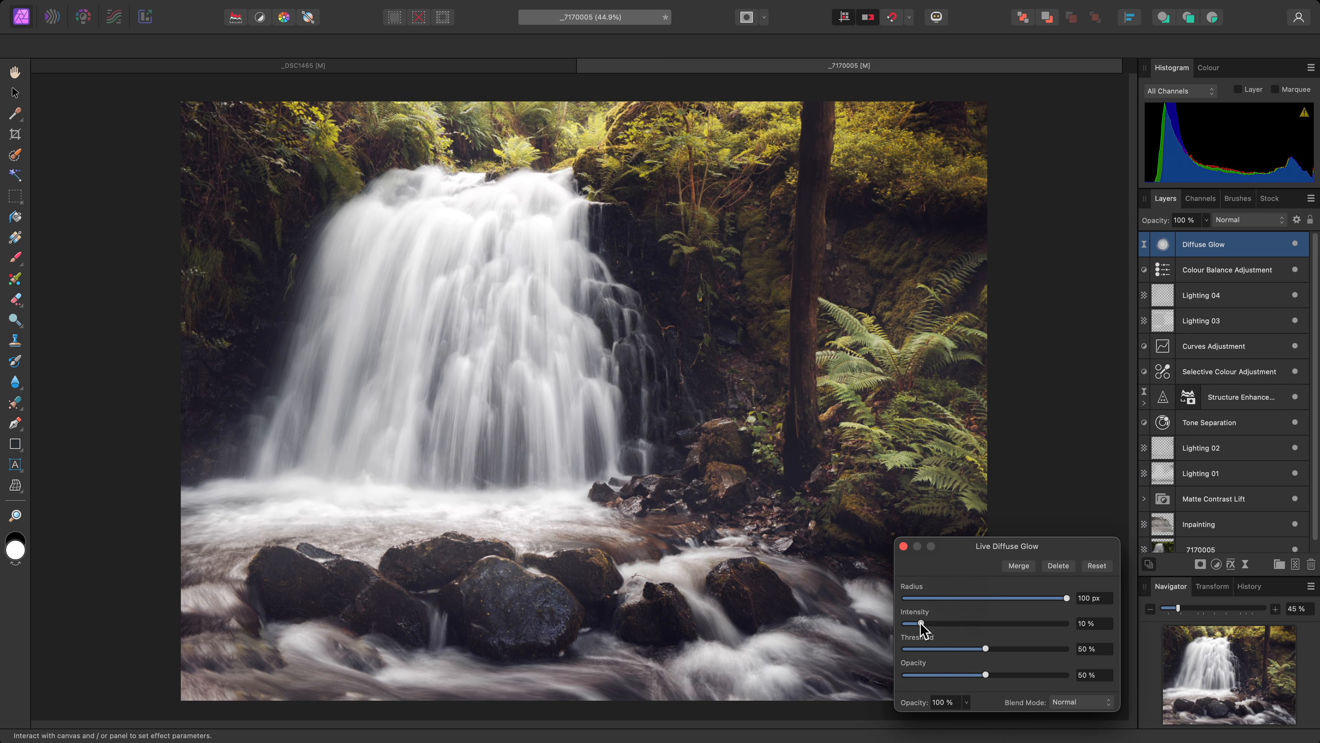
{"action": "left_click_drag", "start_coordinate": [988, 654], "coordinate": [959, 651]}
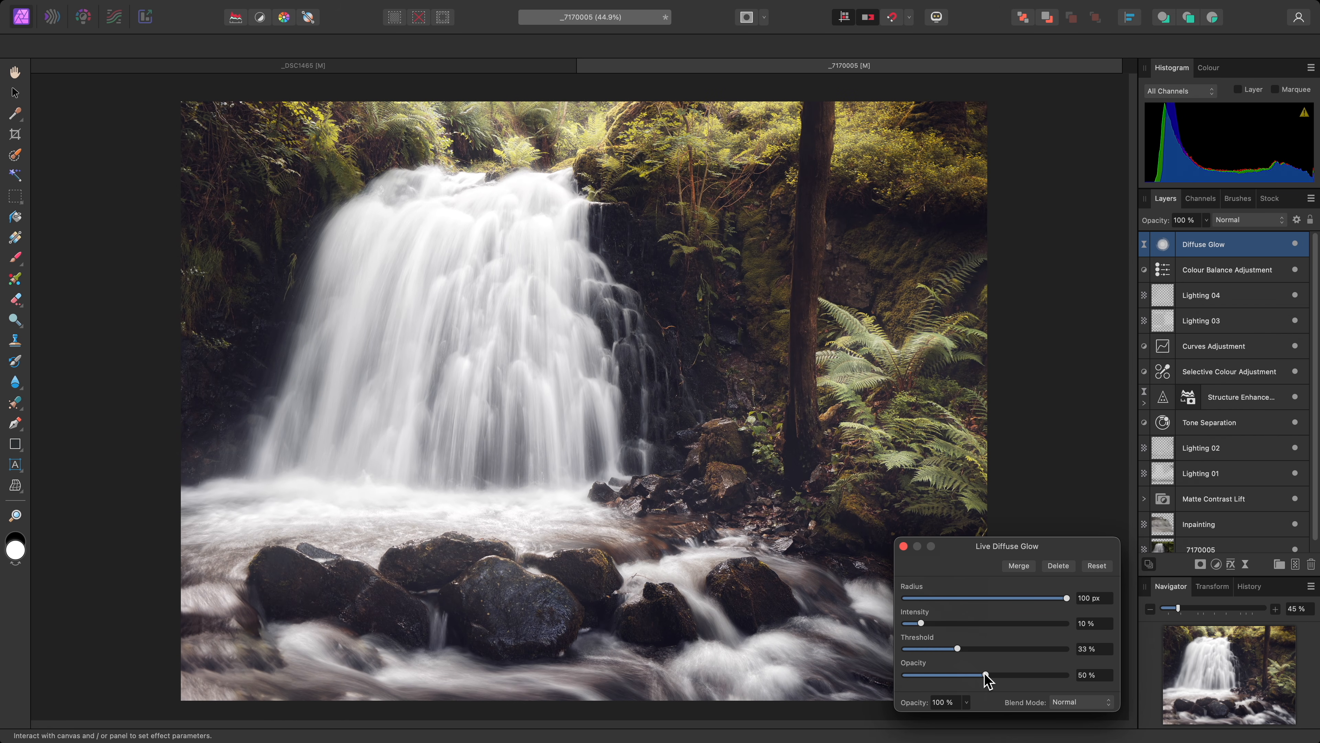
{"action": "left_click_drag", "start_coordinate": [986, 676], "coordinate": [962, 676]}
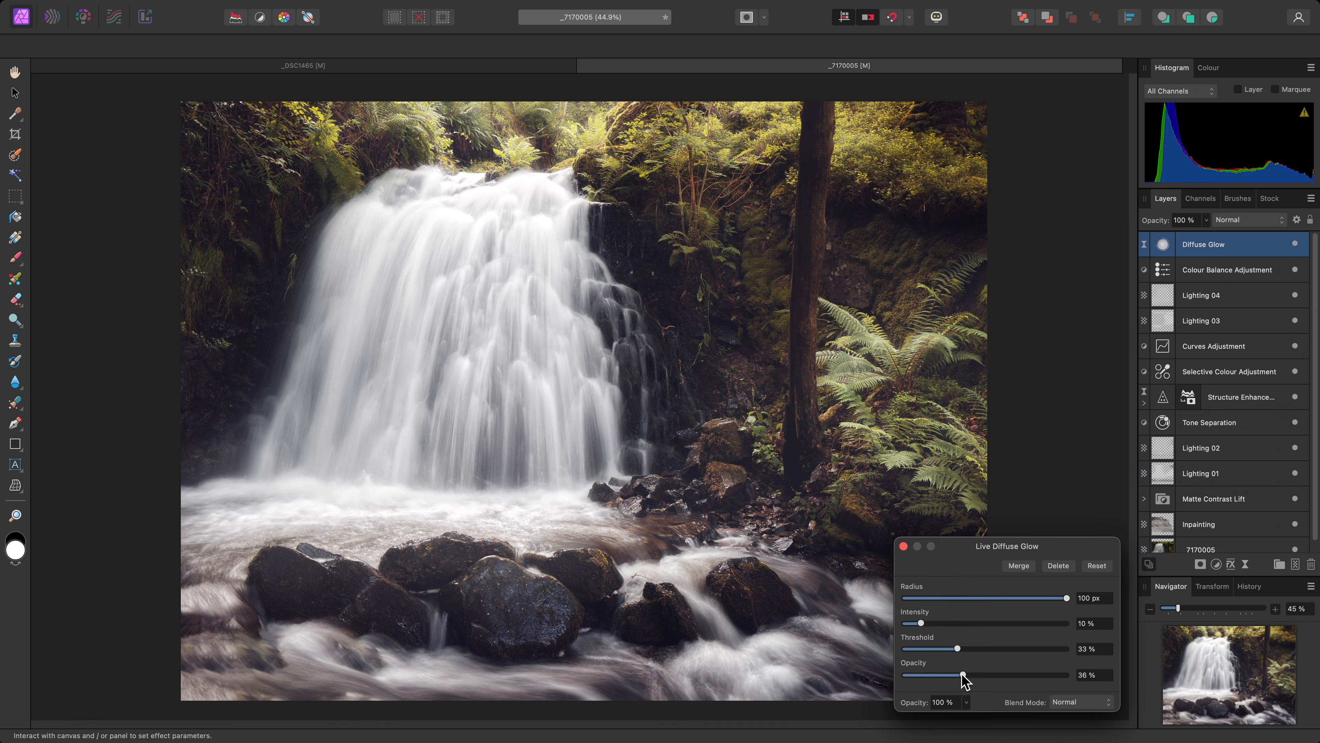
{"action": "left_click", "coordinate": [904, 546]}
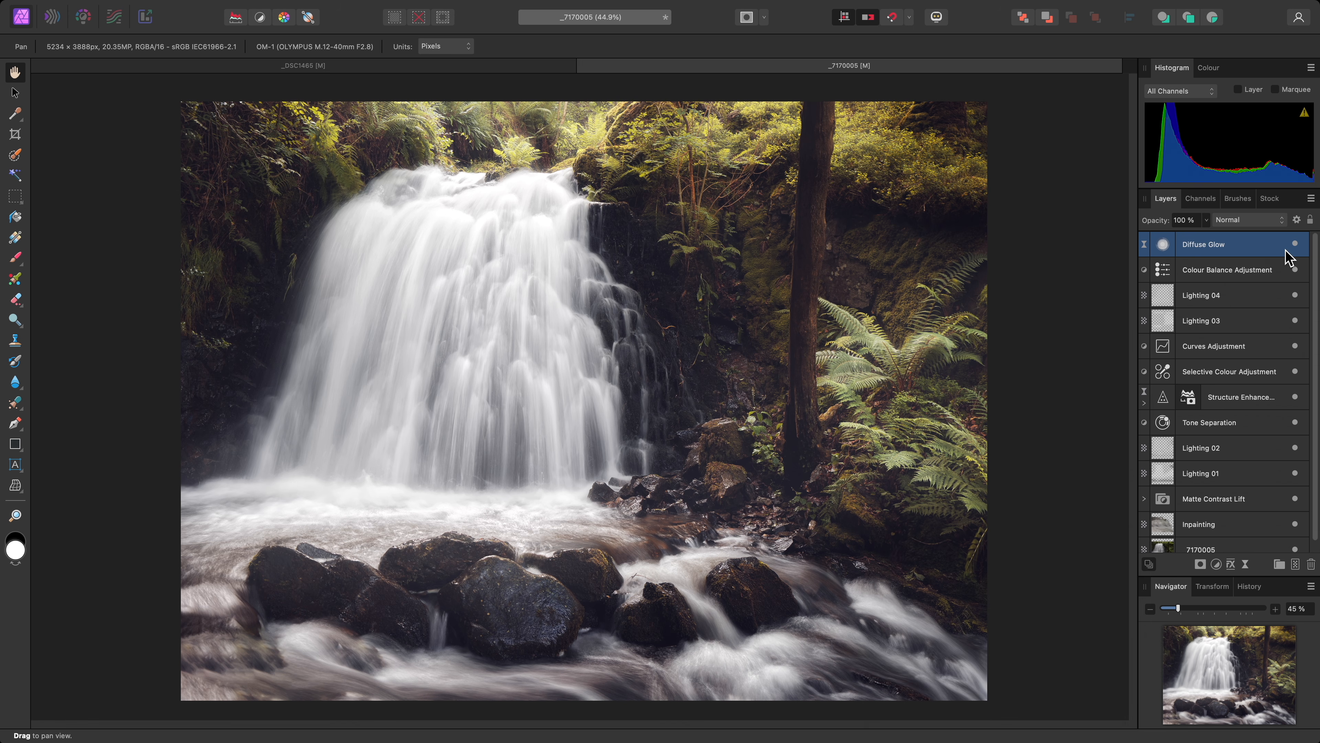
- Compare the photo with Diffuse Glow hidden and shown, and try the layer directly above Inpainting before returning it to the stack's top
{"action": "left_click", "coordinate": [1295, 244]}
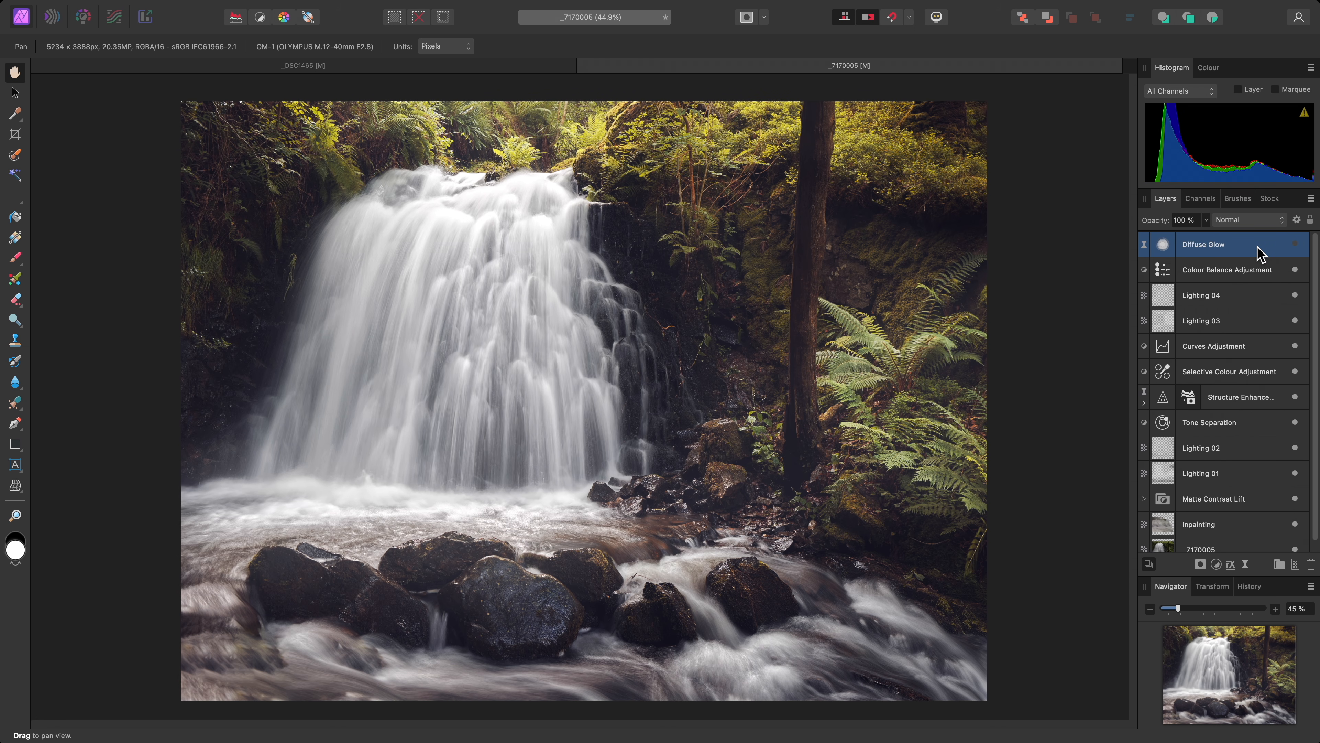
{"action": "left_click", "coordinate": [1295, 244]}
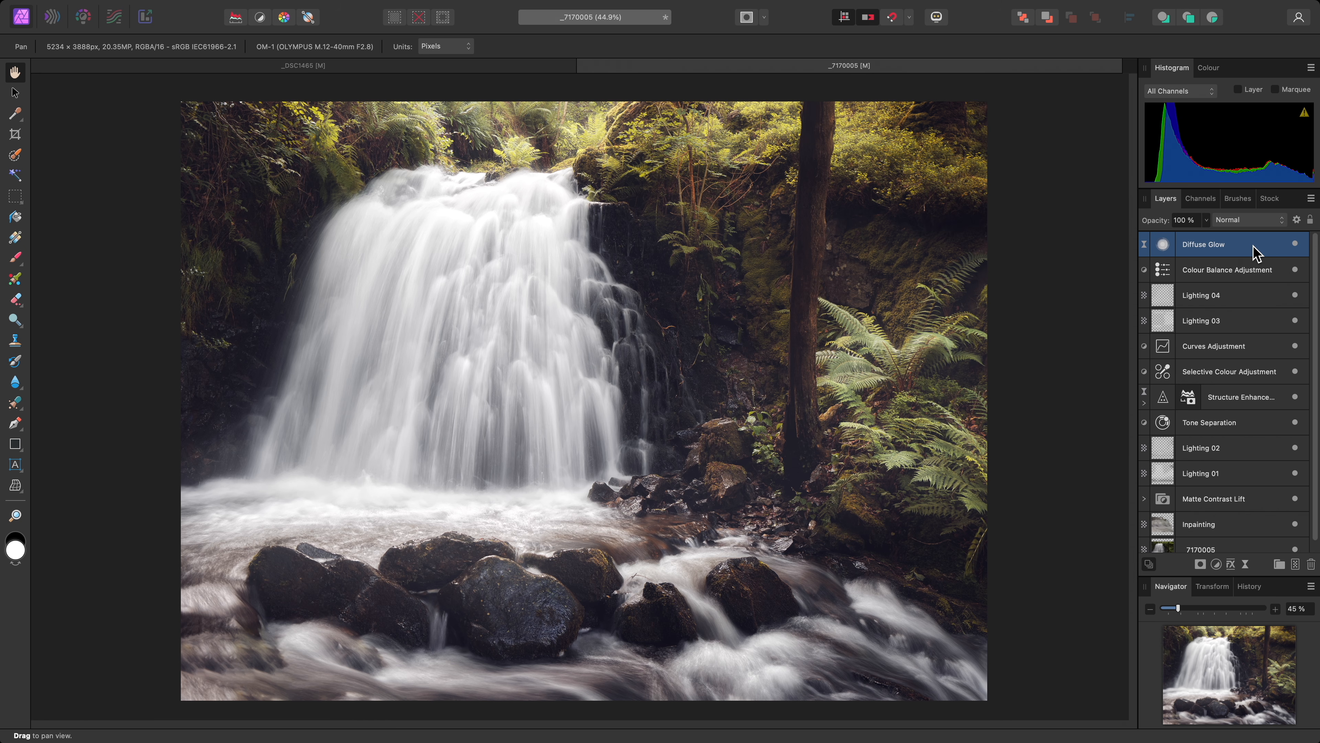
{"action": "left_click_drag", "start_coordinate": [1240, 253], "coordinate": [1223, 517]}
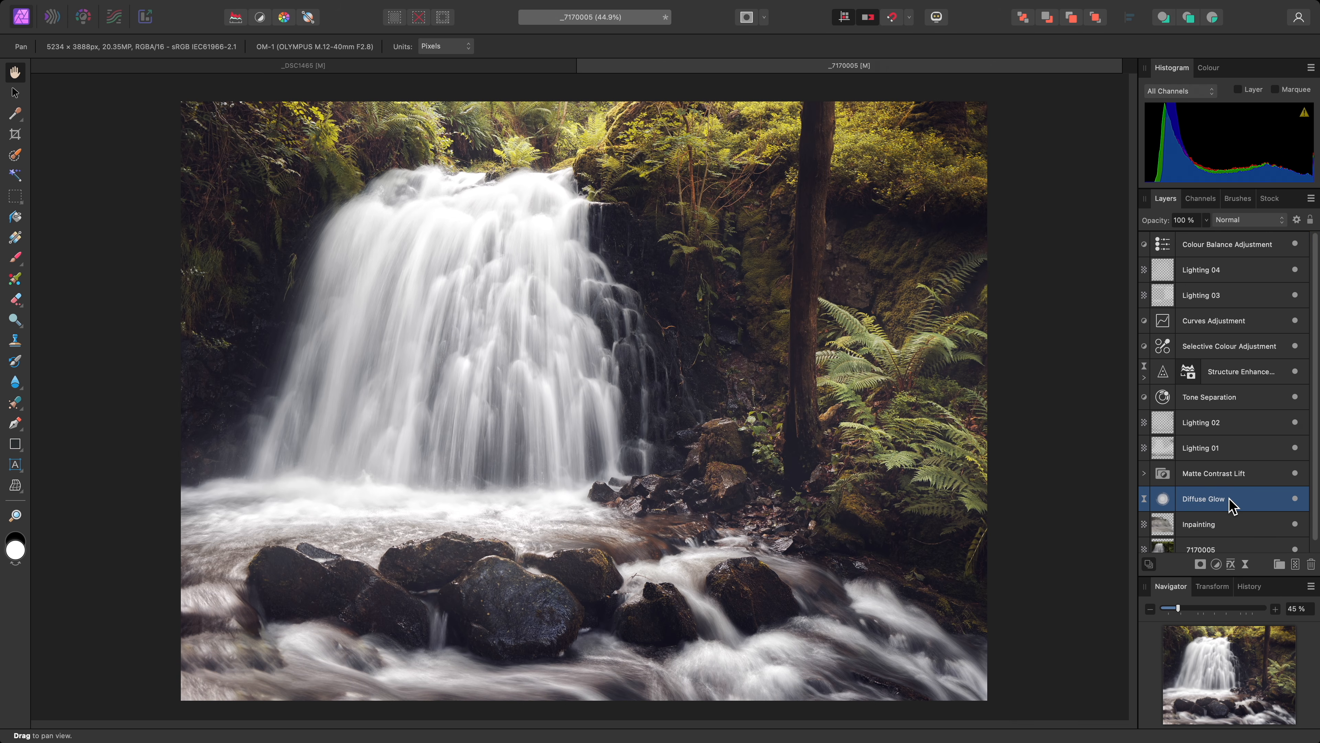
{"action": "left_click_drag", "start_coordinate": [1232, 504], "coordinate": [1221, 242]}
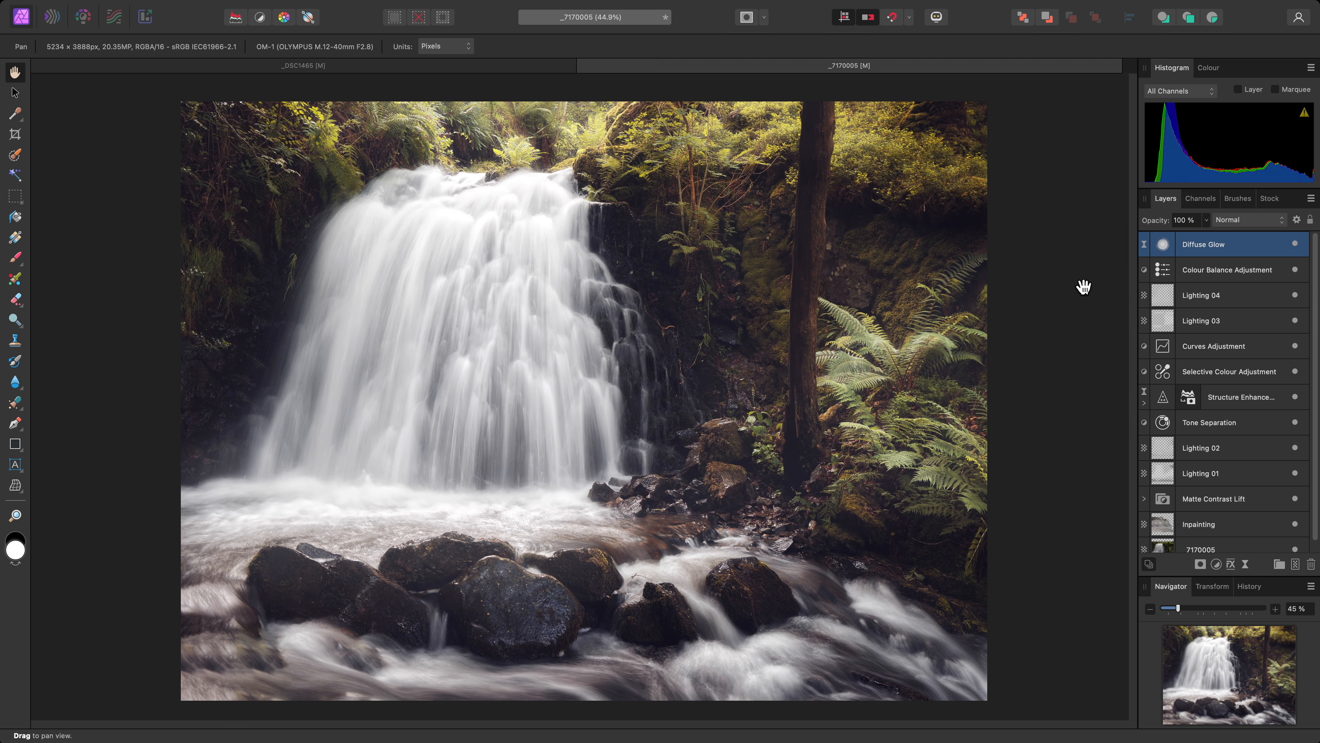